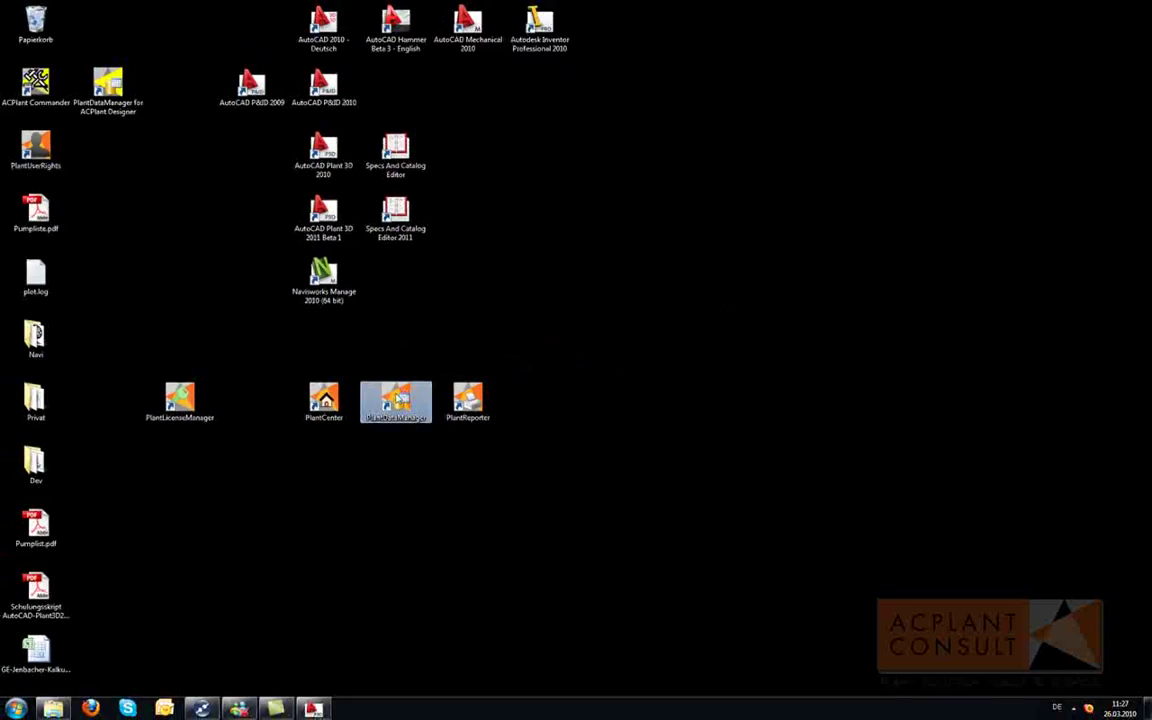
Launch PlantDataManager from its desktop shortcut.
{"action": "double_click", "coordinate": [396, 400]}
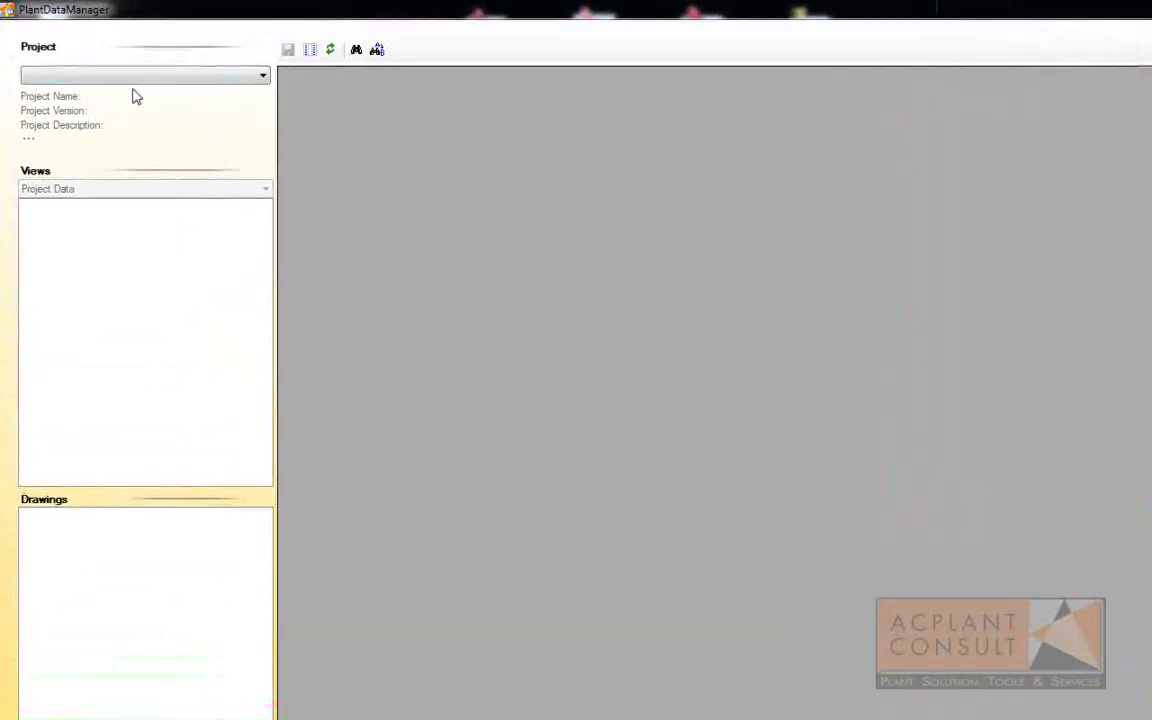
Load the 3D Demo 1 project (C:\Projects\3D Demo 1\Project.xml) from the recent projects list.
{"action": "left_click", "coordinate": [136, 77]}
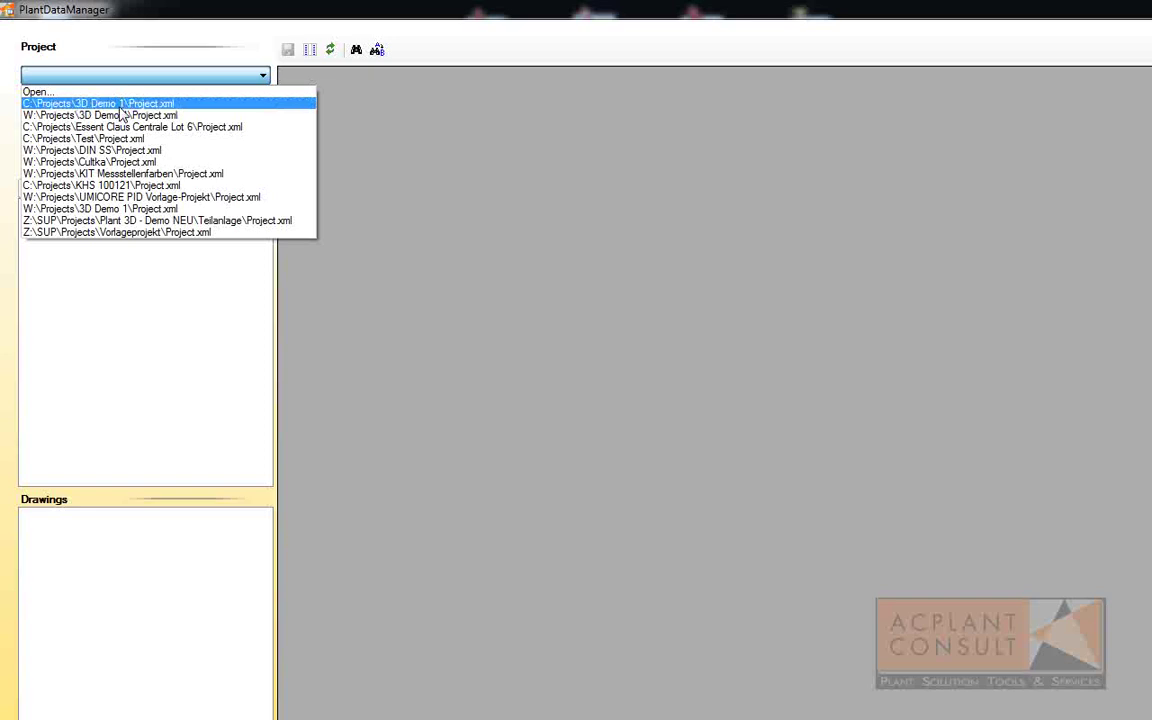
{"action": "left_click", "coordinate": [120, 105]}
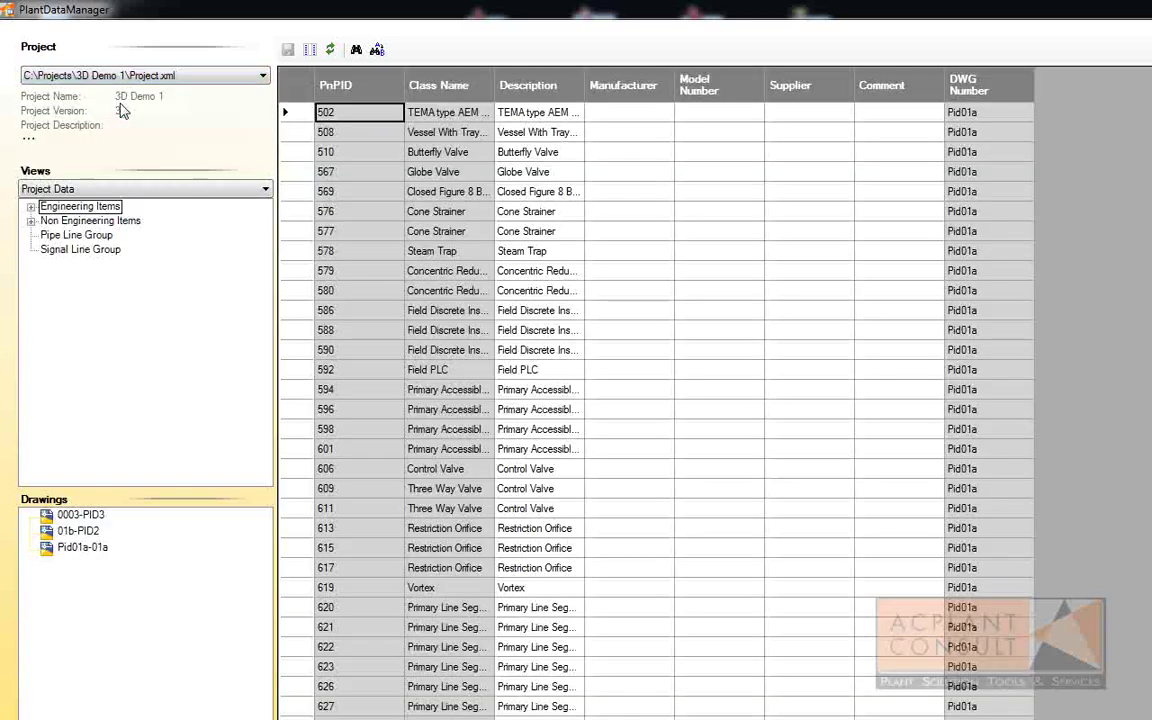
{"action": "left_click", "coordinate": [125, 189]}
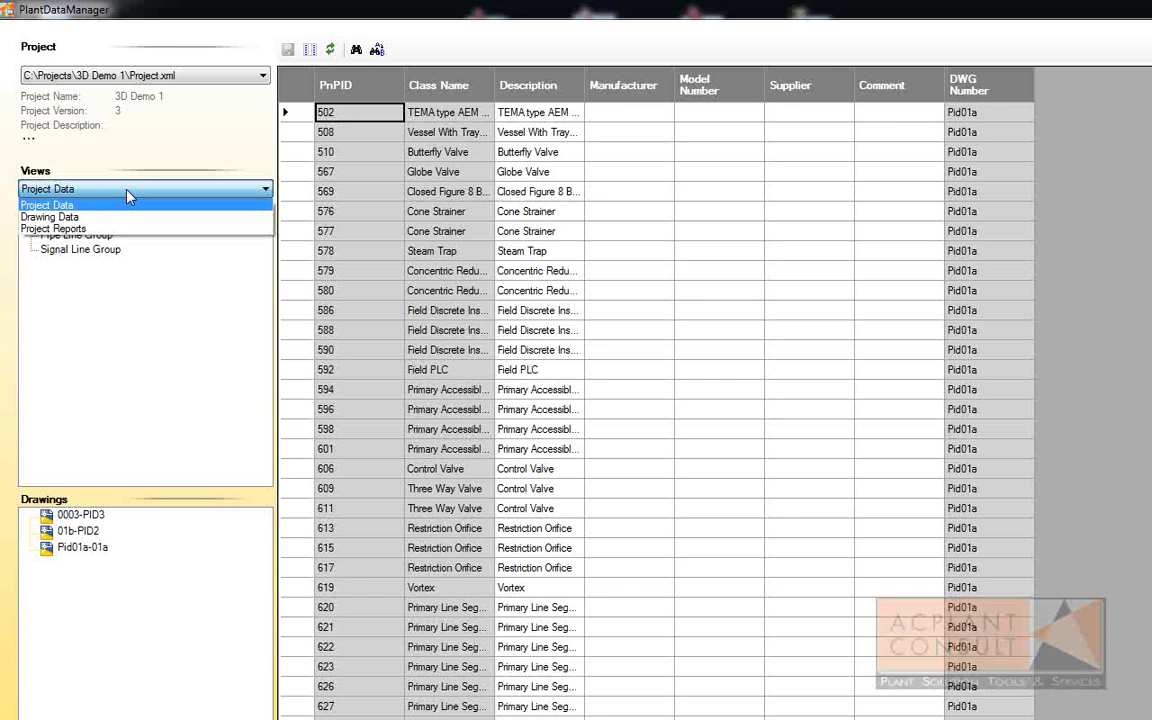
{"action": "left_click", "coordinate": [116, 229]}
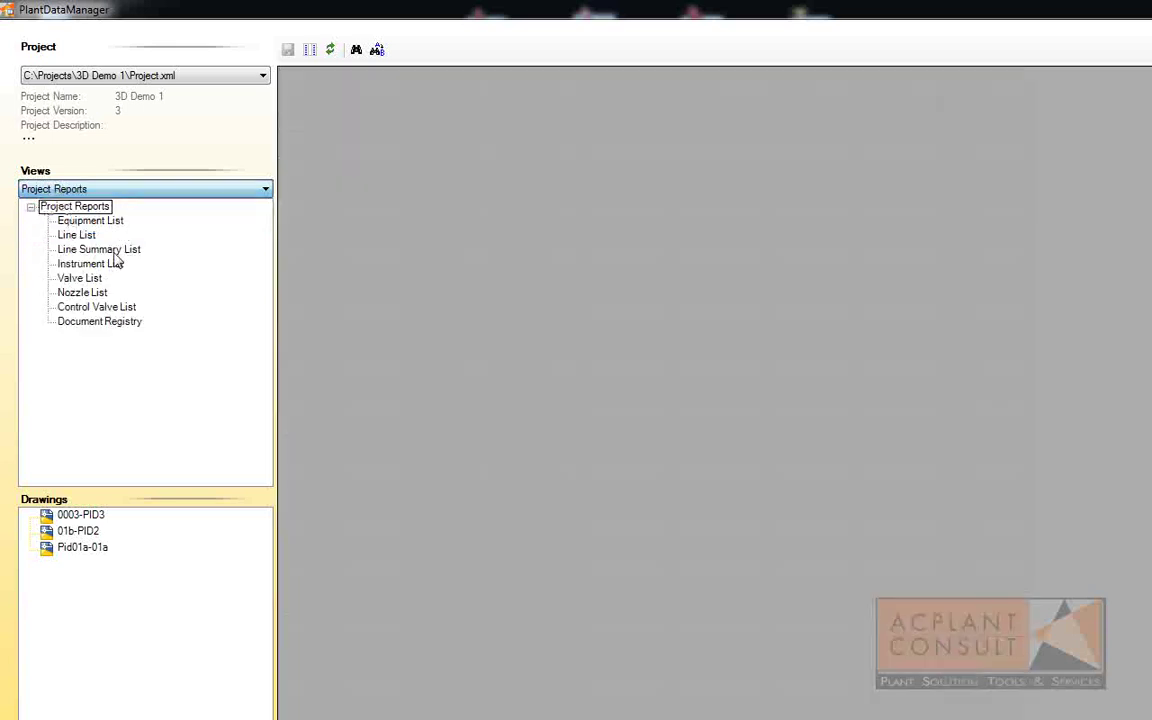
{"action": "left_click", "coordinate": [80, 235]}
{"action": "left_click", "coordinate": [86, 278]}
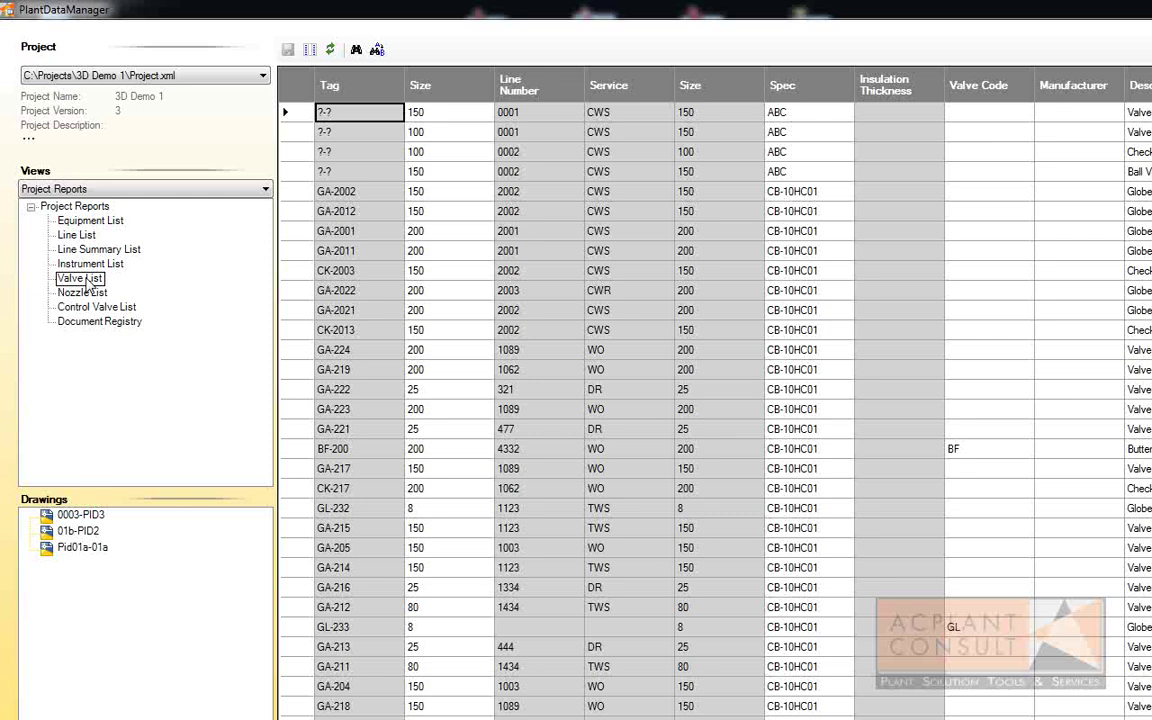
{"action": "left_click", "coordinate": [134, 192]}
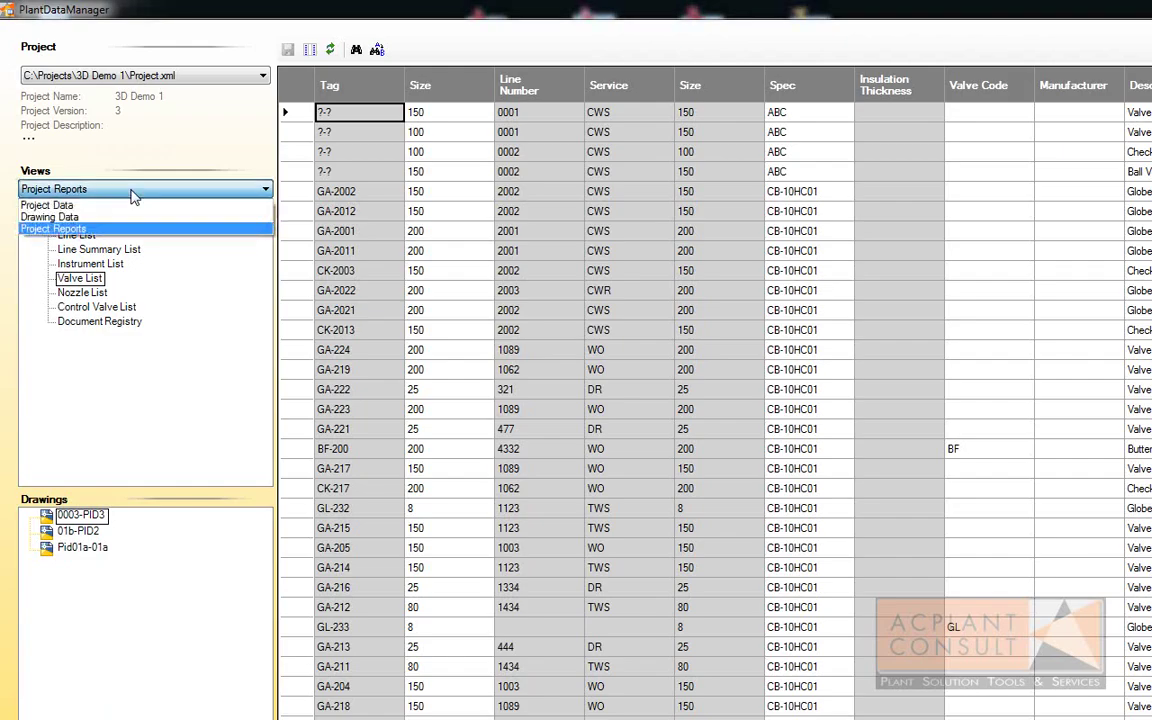
{"action": "left_click", "coordinate": [122, 217]}
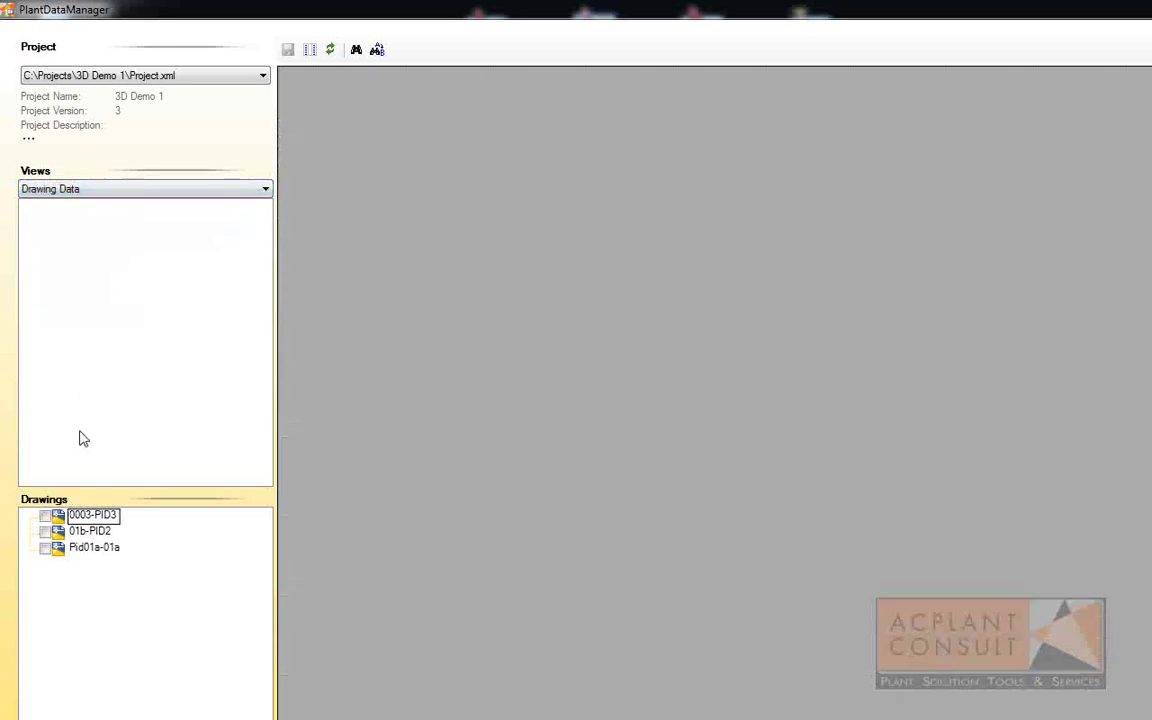
{"action": "left_click", "coordinate": [45, 515]}
{"action": "left_click", "coordinate": [45, 531]}
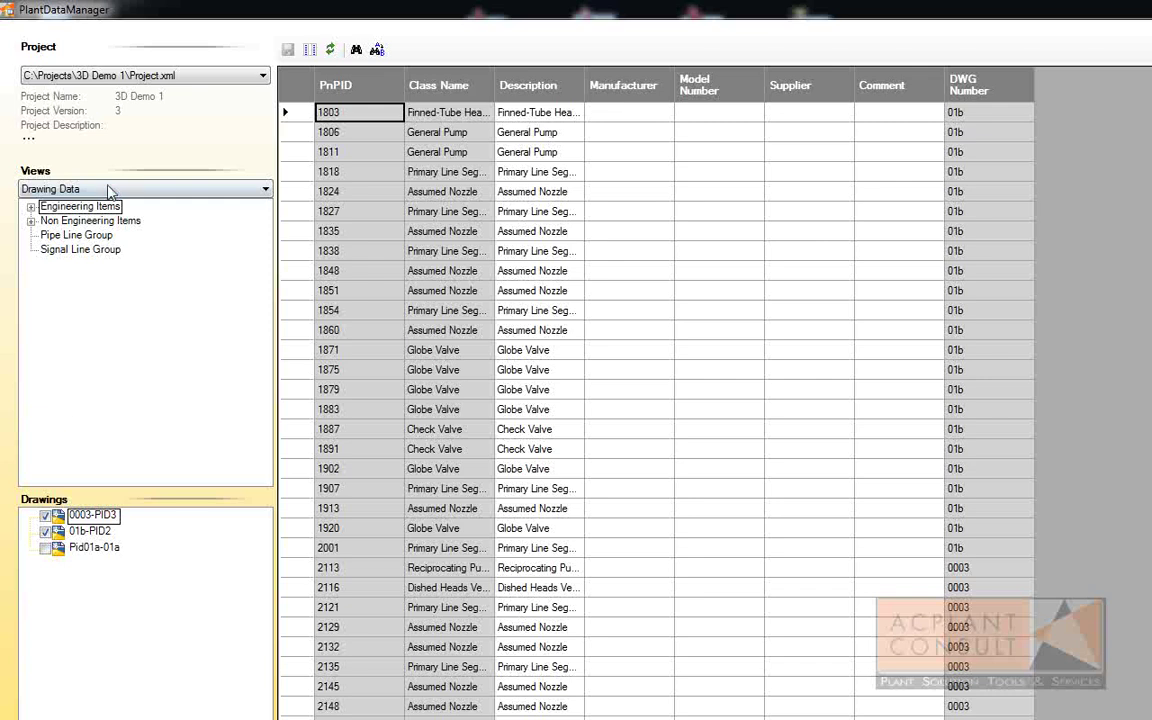
{"action": "left_click", "coordinate": [98, 189]}
{"action": "left_click", "coordinate": [100, 205]}
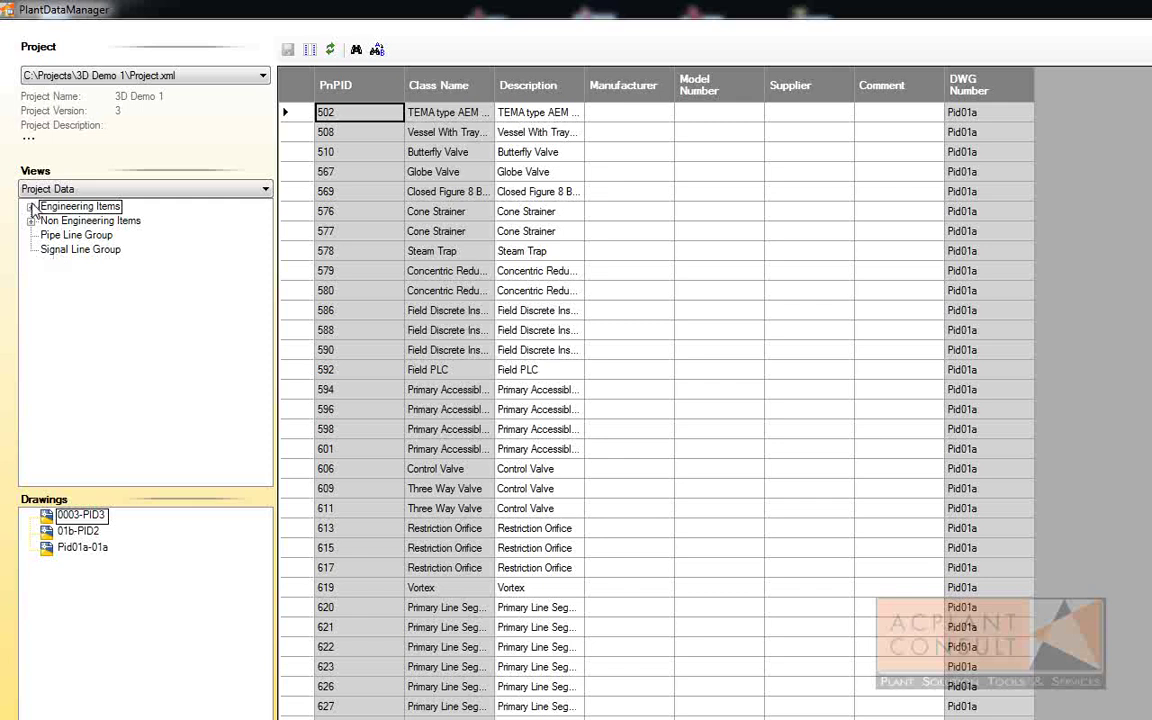
List Equipment items, move PnPID and Class Name before DWG Number, and autofit Description and Manufacturer.
{"action": "left_click", "coordinate": [31, 207]}
{"action": "left_click", "coordinate": [80, 221]}
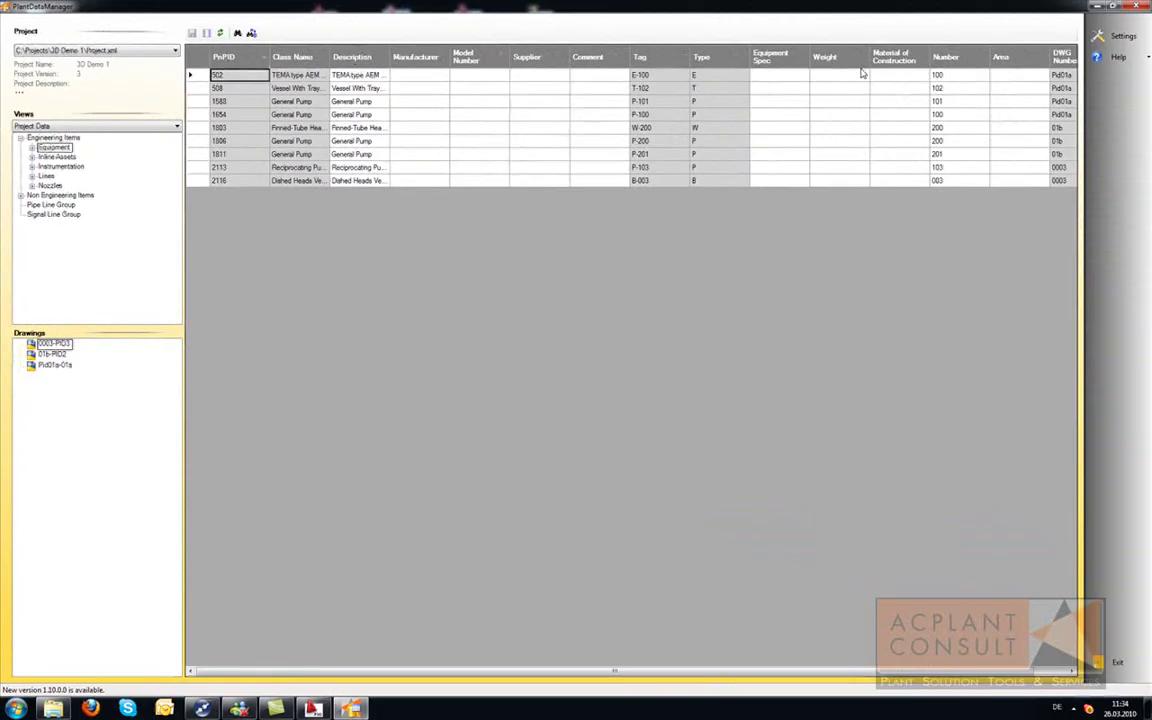
{"action": "left_click_drag", "start_coordinate": [1035, 66], "coordinate": [1030, 62]}
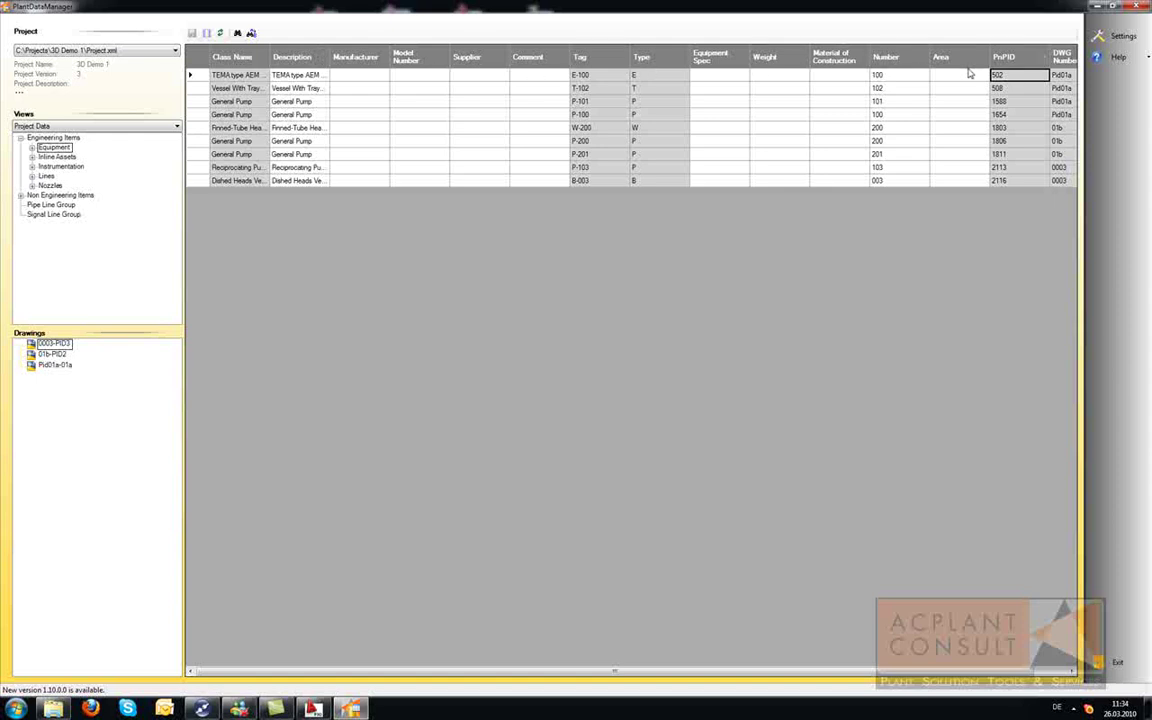
{"action": "left_click_drag", "start_coordinate": [993, 74], "coordinate": [990, 66]}
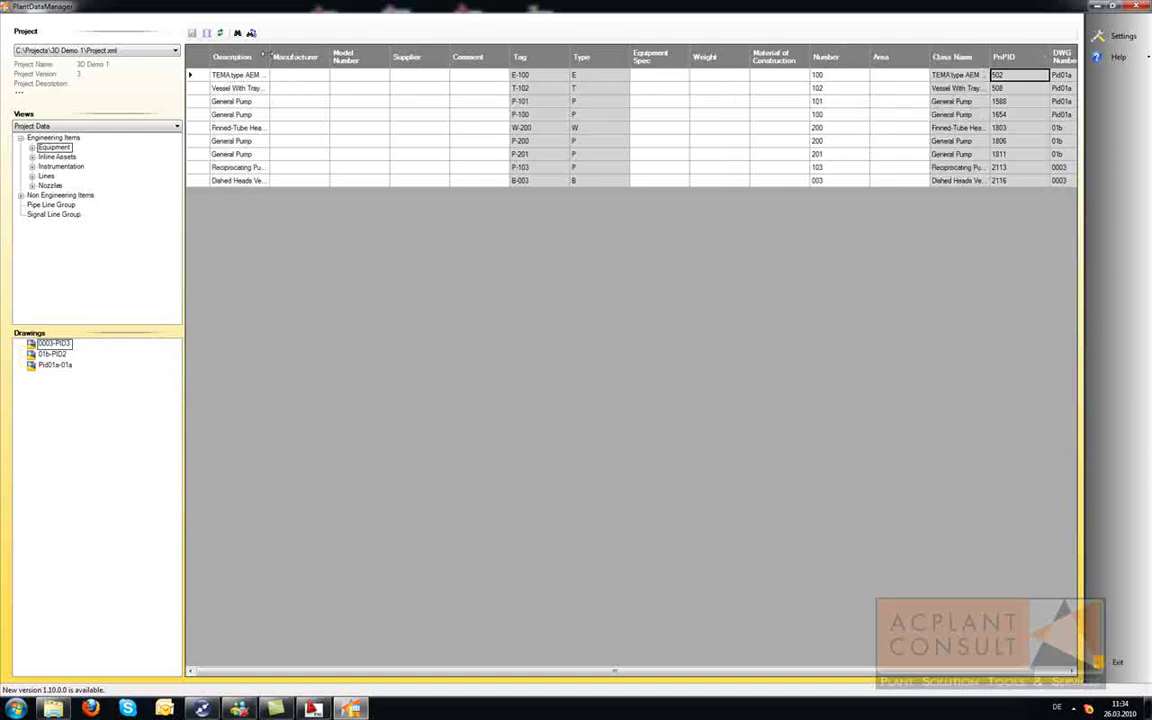
{"action": "double_click", "coordinate": [270, 56]}
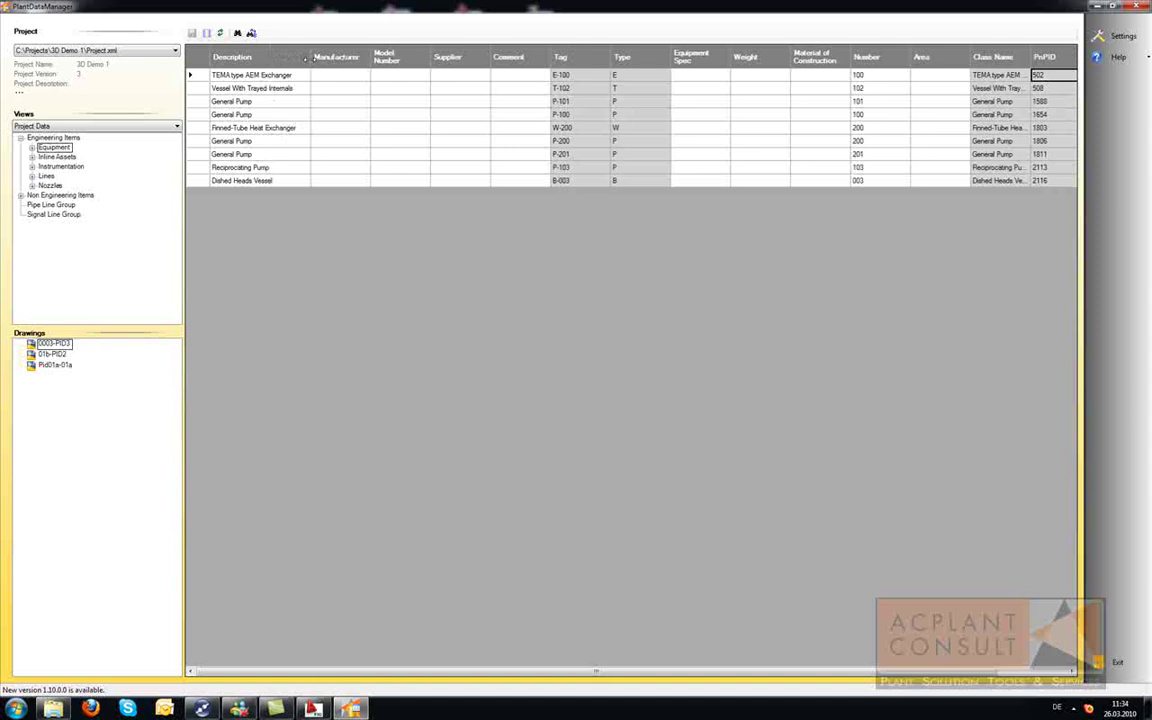
{"action": "double_click", "coordinate": [370, 56]}
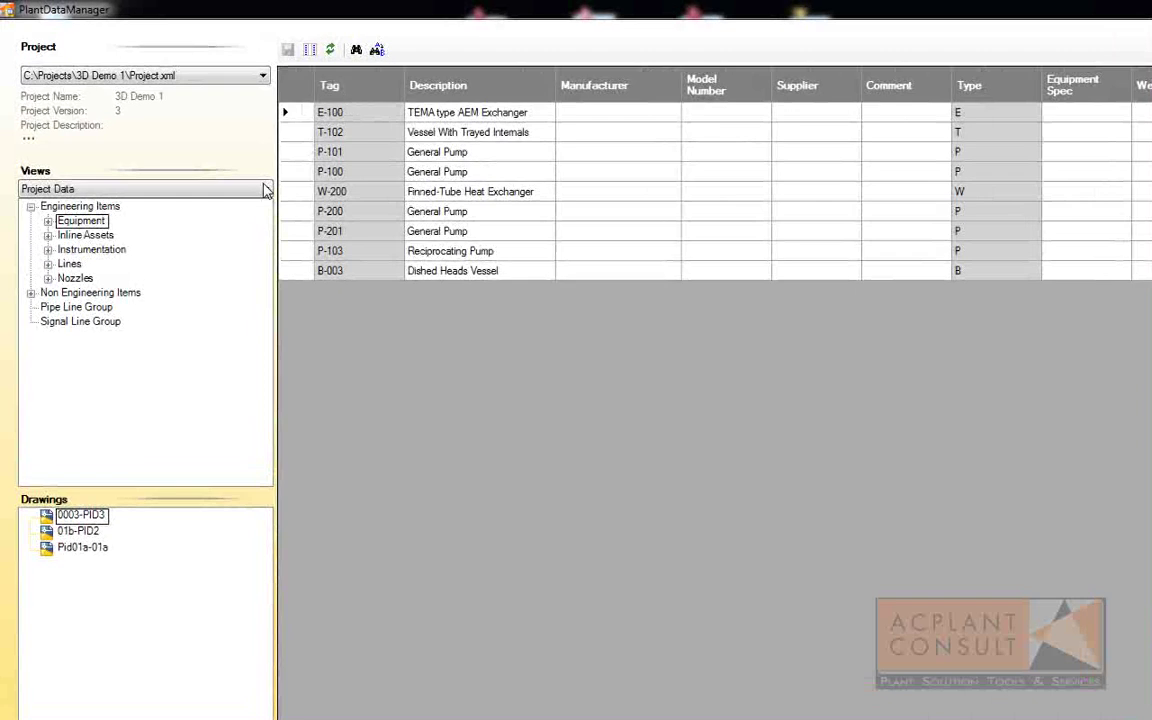
Check Equipment's column layout menu, then expand it into Heat Exchangers, Pumps and Tanks.
{"action": "right_click", "coordinate": [84, 223]}
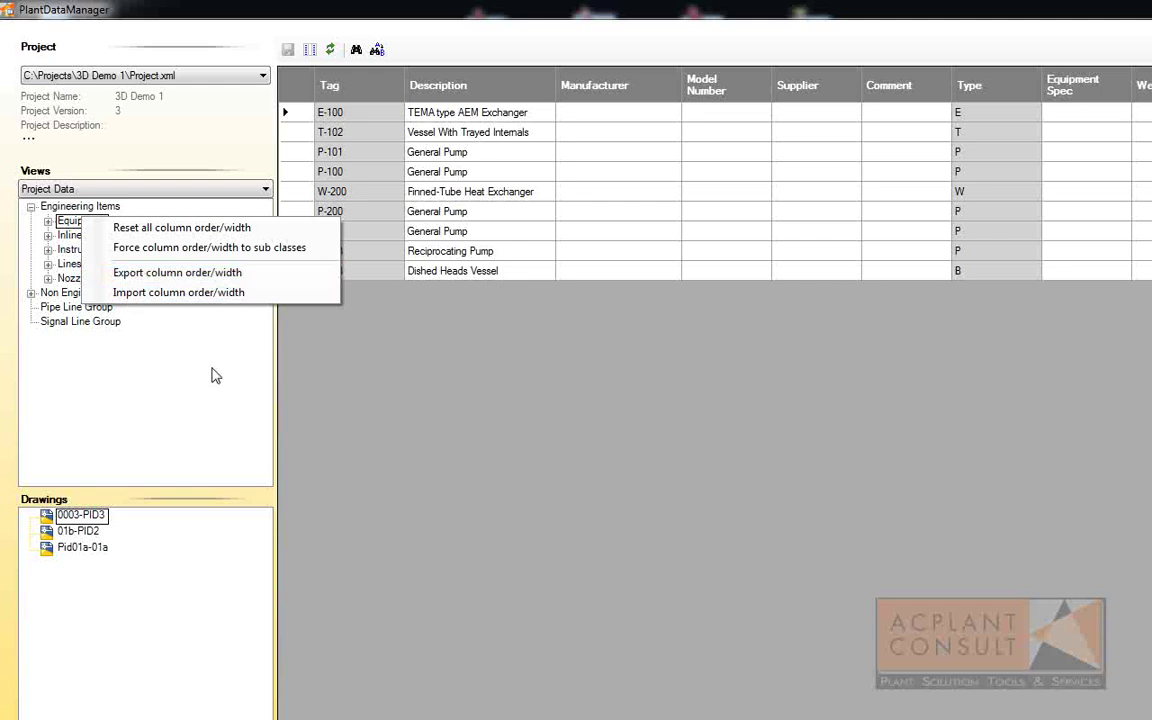
{"action": "left_click", "coordinate": [545, 528]}
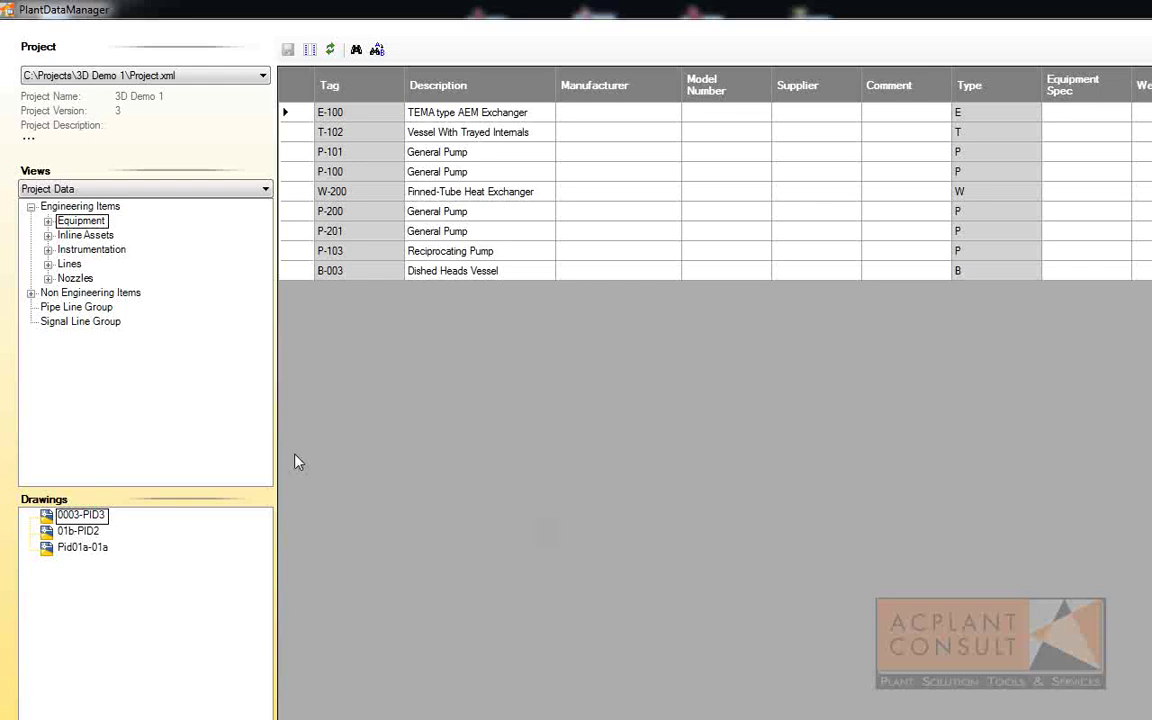
{"action": "left_click", "coordinate": [76, 222]}
{"action": "left_click", "coordinate": [78, 221]}
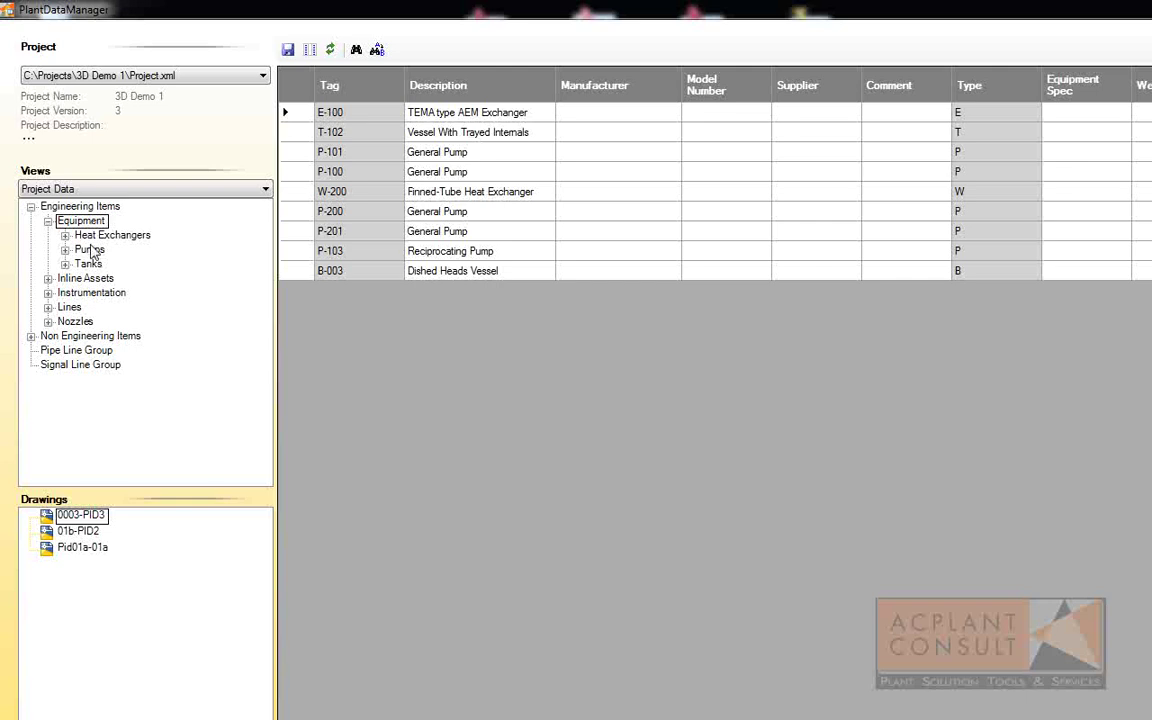
Show the five pumps, set P-101's manufacturer to KSB, and copy that value.
{"action": "left_click", "coordinate": [89, 248]}
{"action": "left_click", "coordinate": [606, 127]}
{"action": "type", "text": "KSB"}
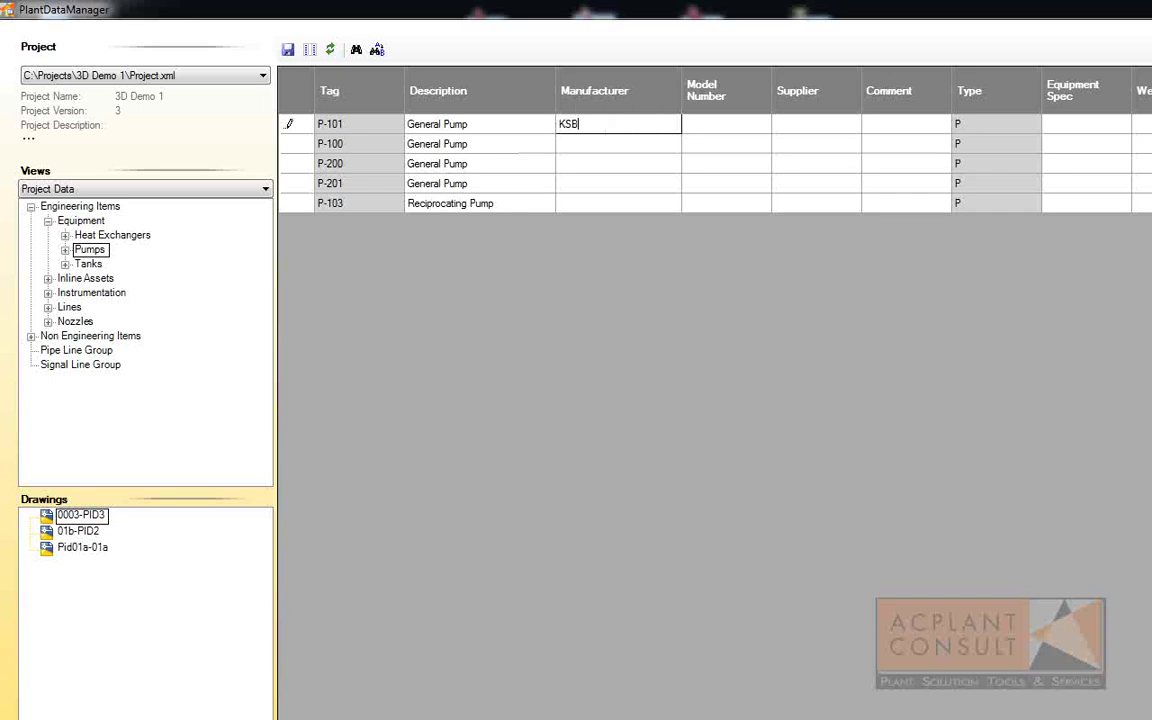
{"action": "key", "text": "Return"}
{"action": "left_click", "coordinate": [606, 130]}
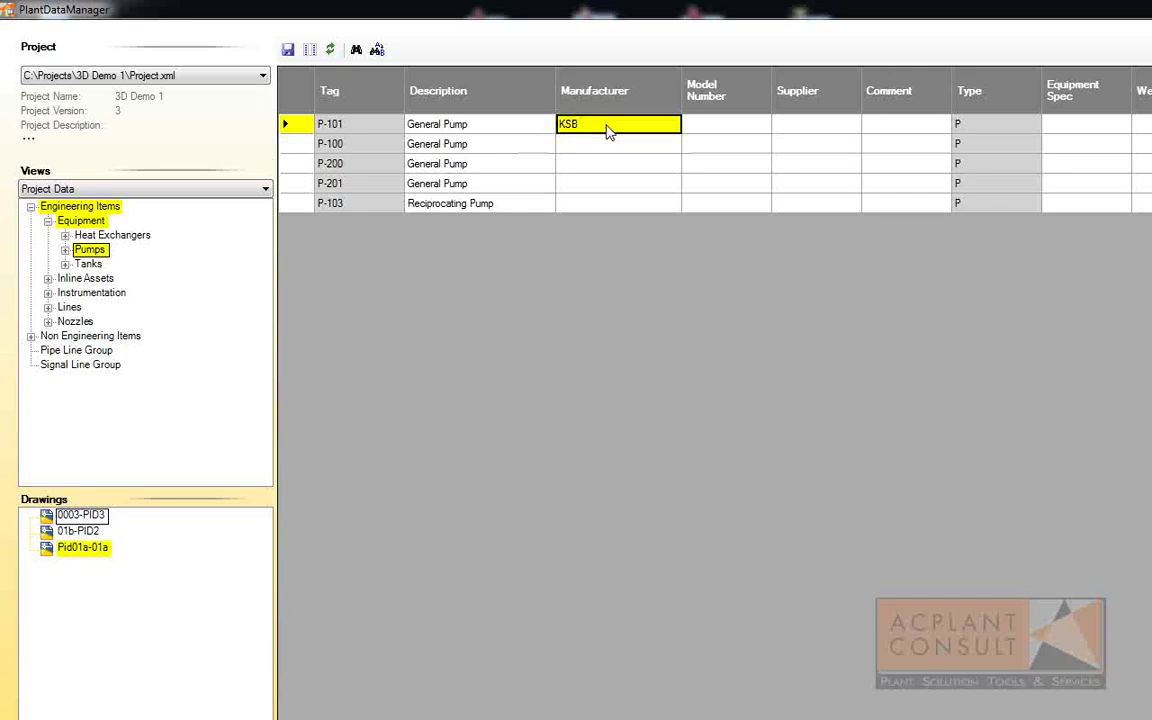
{"action": "right_click", "coordinate": [607, 131]}
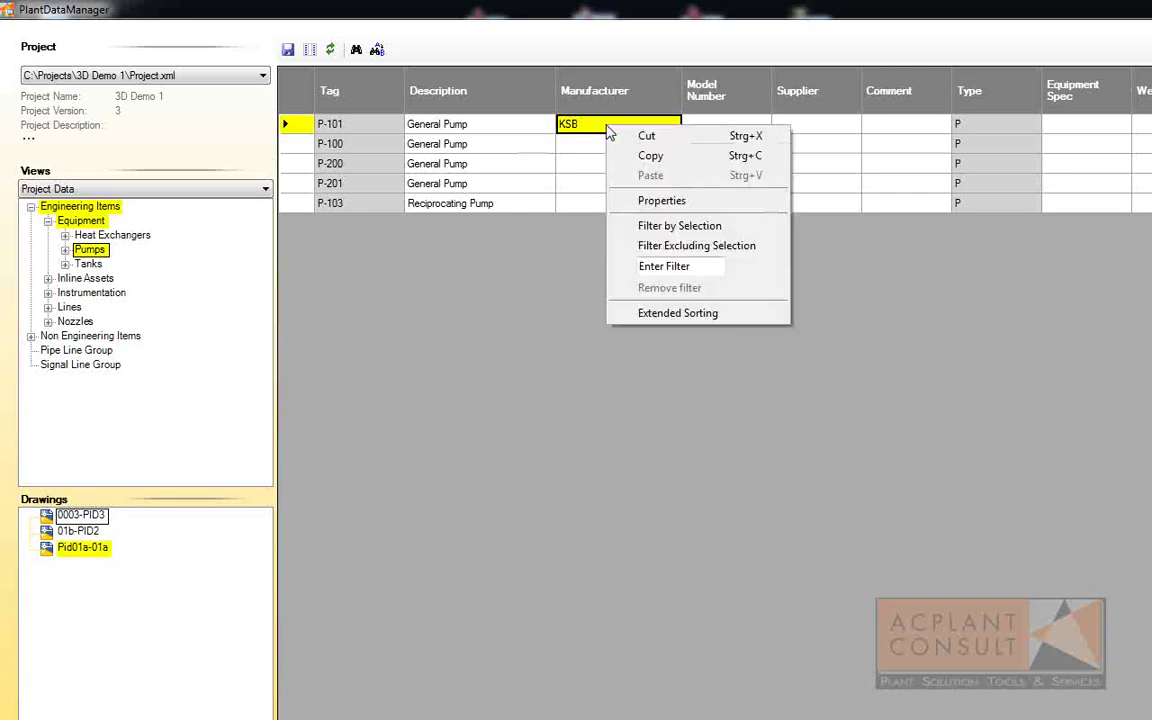
{"action": "left_click", "coordinate": [648, 156]}
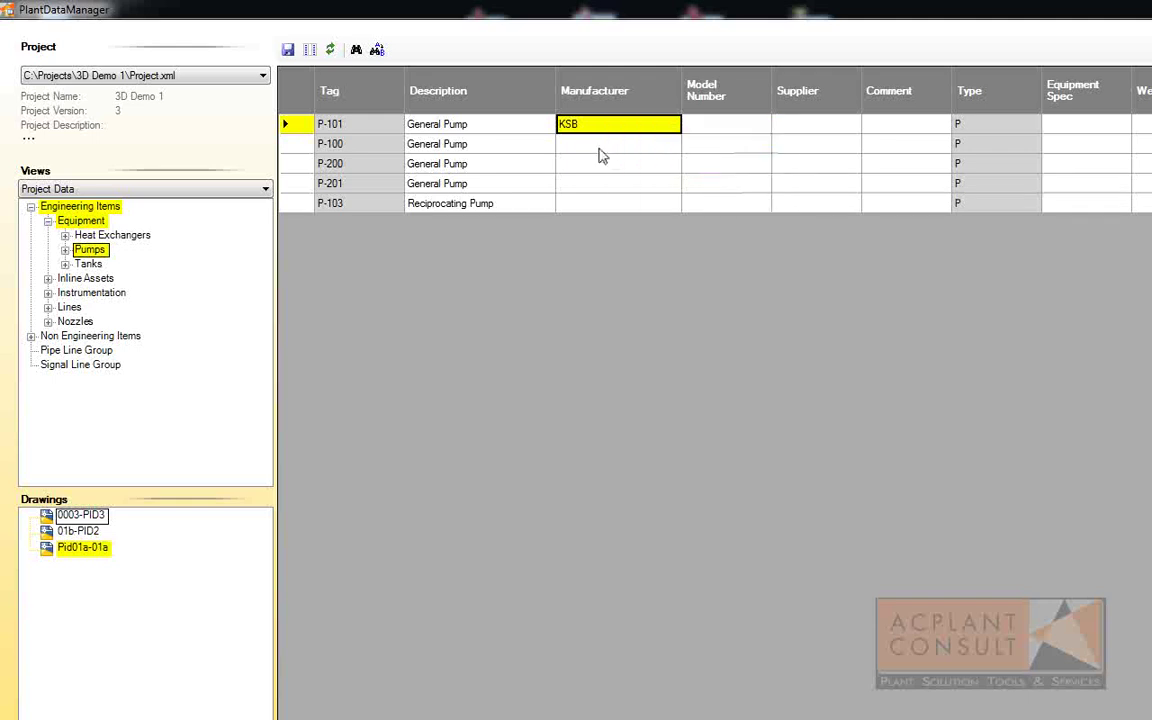
Paste KSB as manufacturer for P-100, P-200 and P-201, and set P-103's to APV.
{"action": "left_click", "coordinate": [601, 155]}
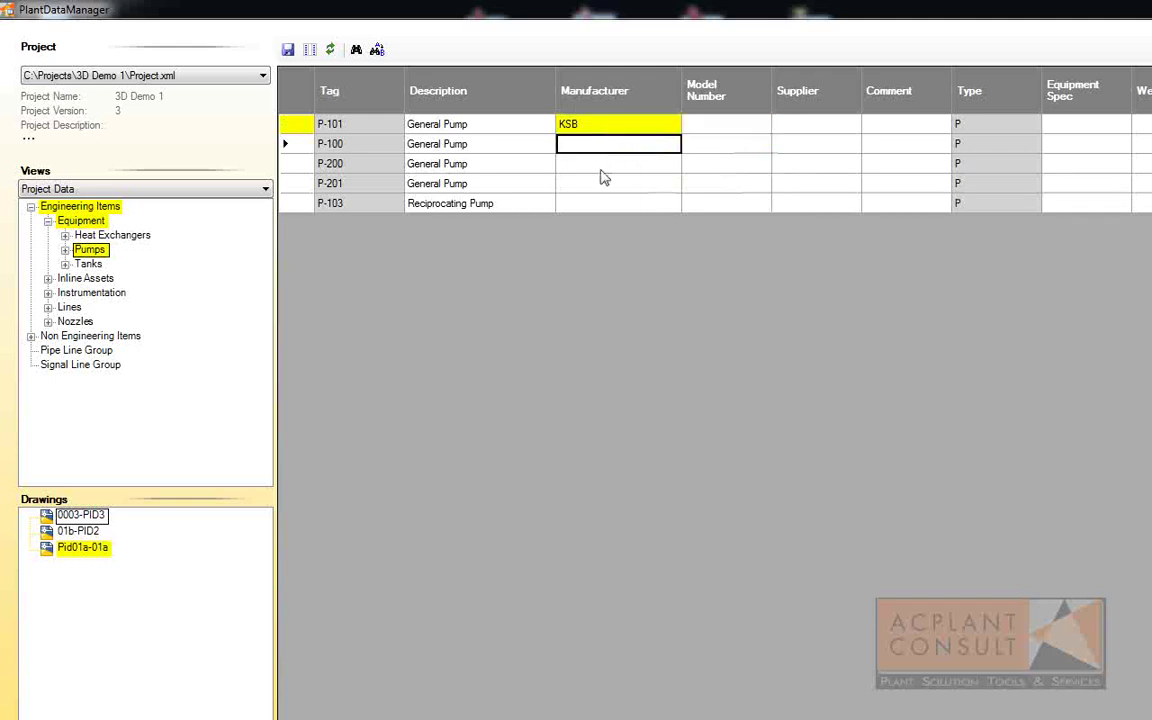
{"action": "left_click", "coordinate": [600, 166]}
{"action": "left_click", "coordinate": [604, 189]}
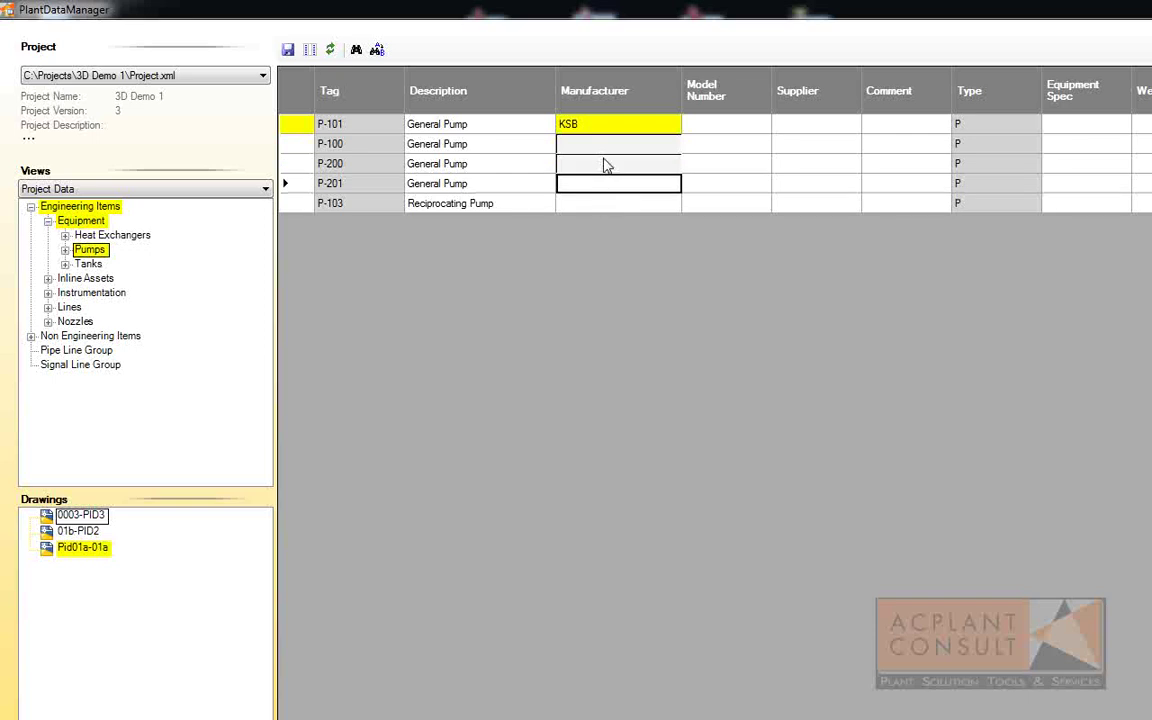
{"action": "right_click", "coordinate": [607, 165]}
{"action": "left_click", "coordinate": [640, 283]}
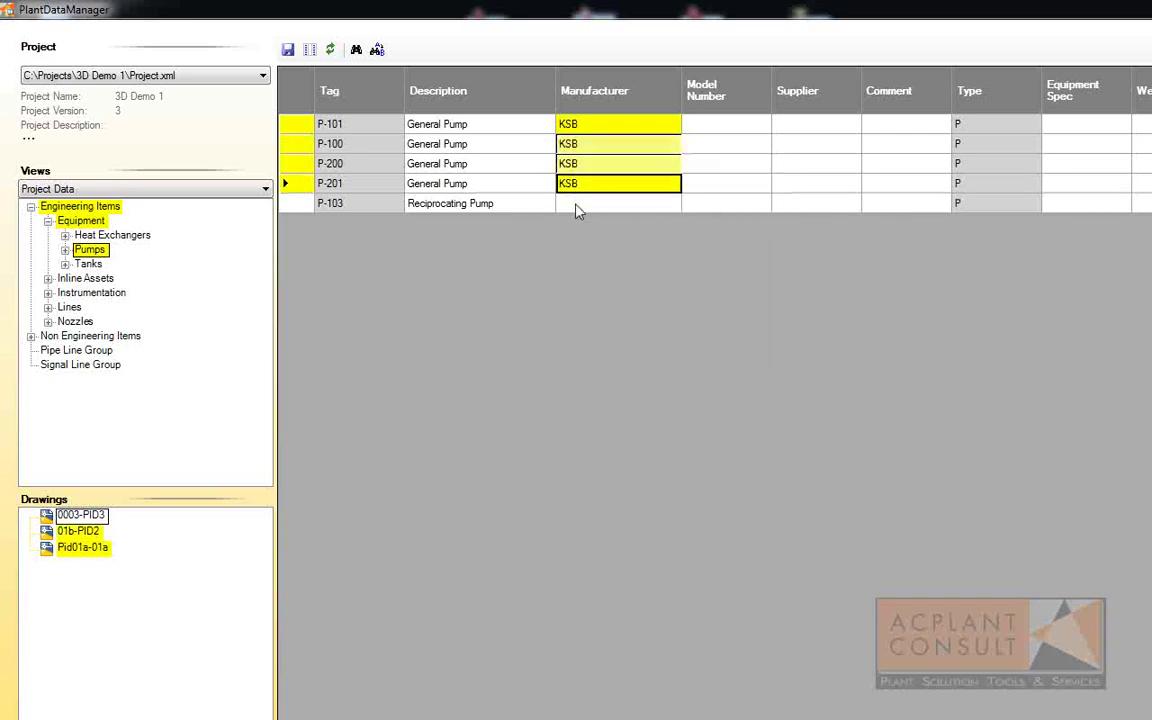
{"action": "left_click", "coordinate": [577, 206]}
{"action": "type", "text": "APV"}
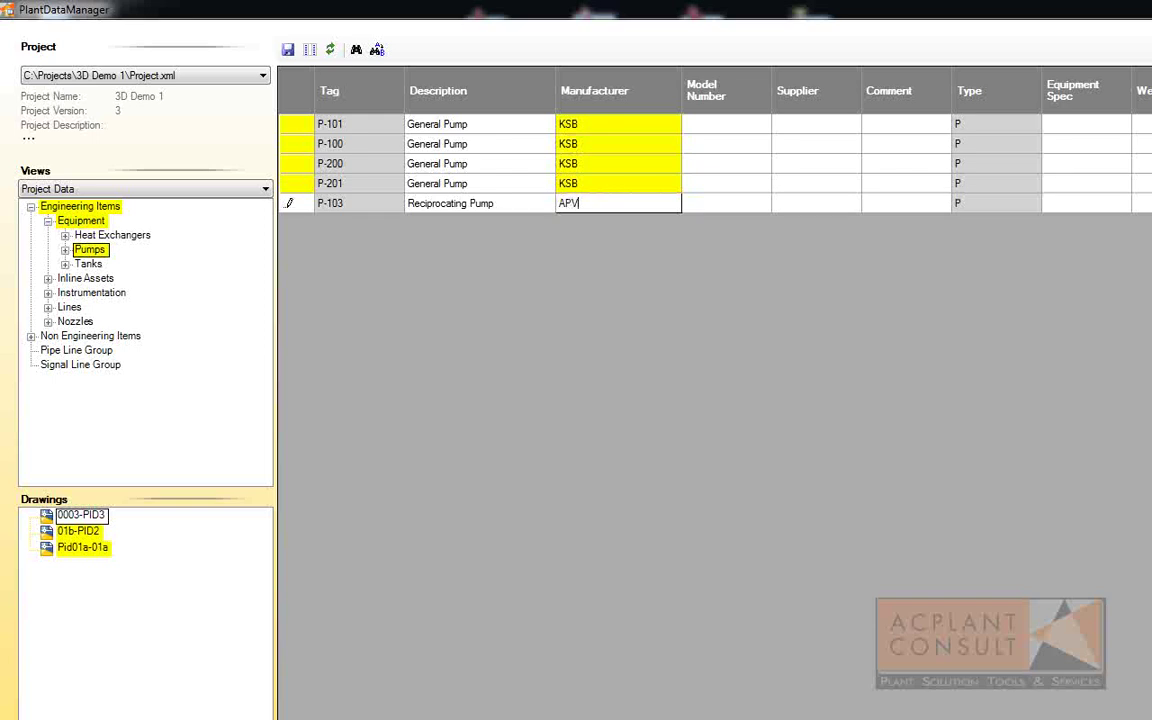
{"action": "key", "text": "Return"}
Enter pump weights: 120 kg for P-101 and P-100, 150 kg for P-200.
{"action": "left_click", "coordinate": [975, 126]}
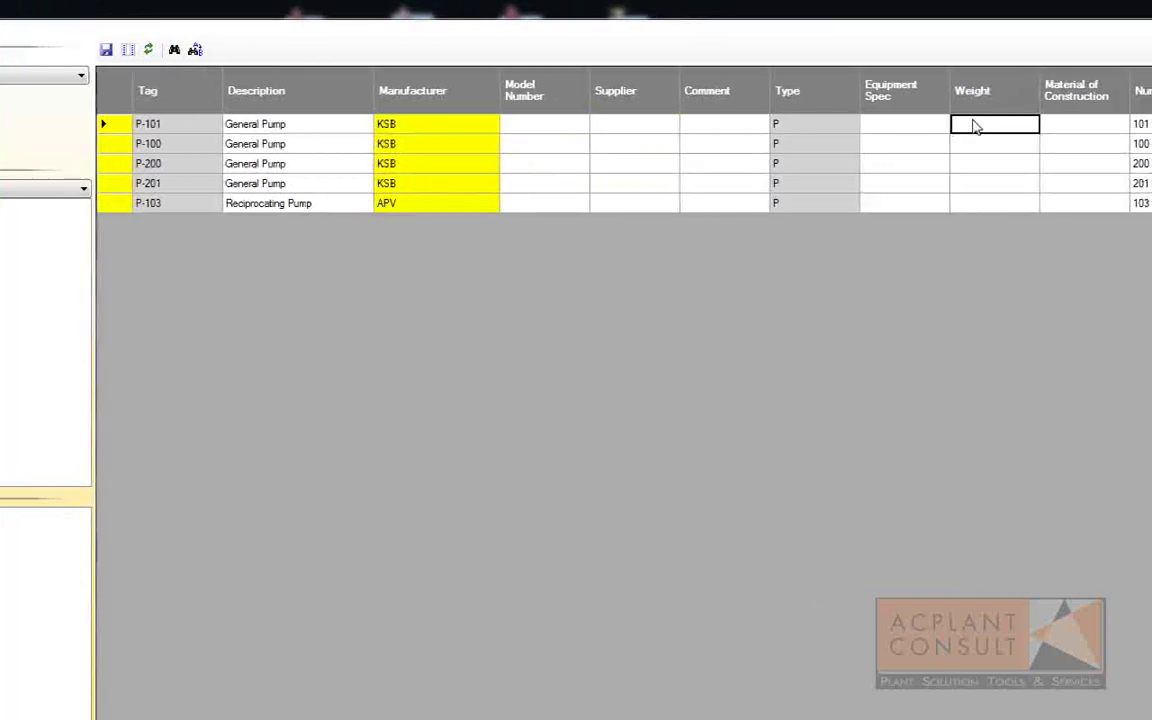
{"action": "type", "text": "120"}
{"action": "key", "text": "Return"}
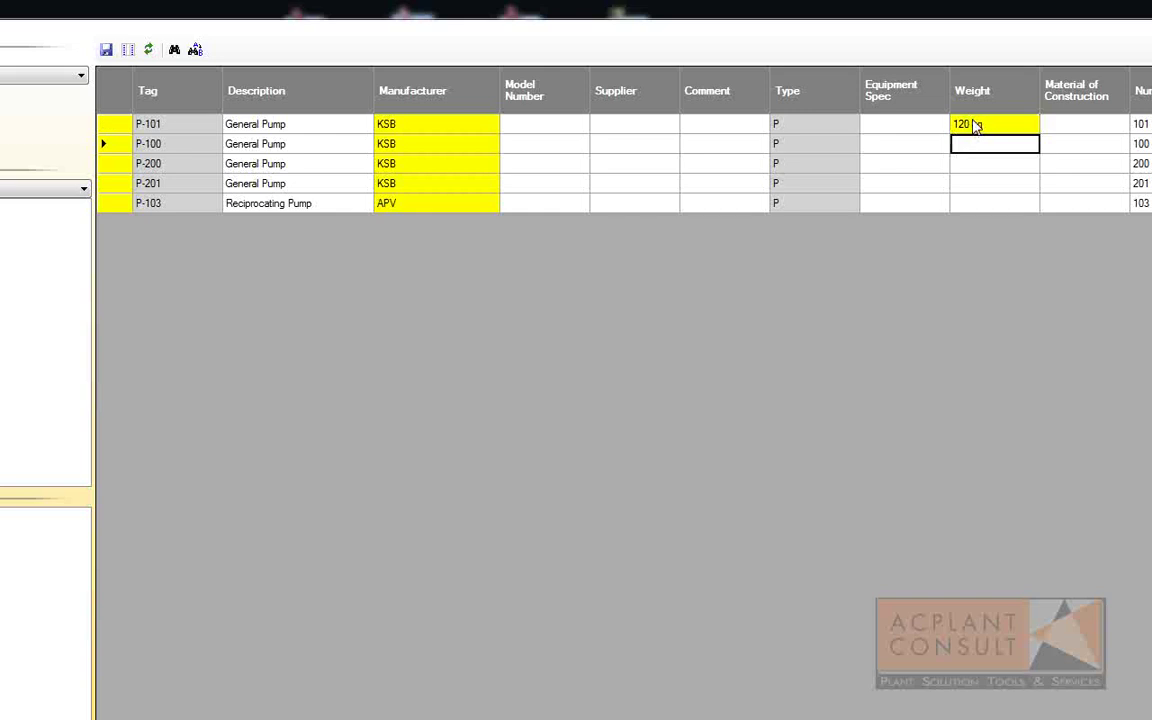
{"action": "type", "text": "120 kg"}
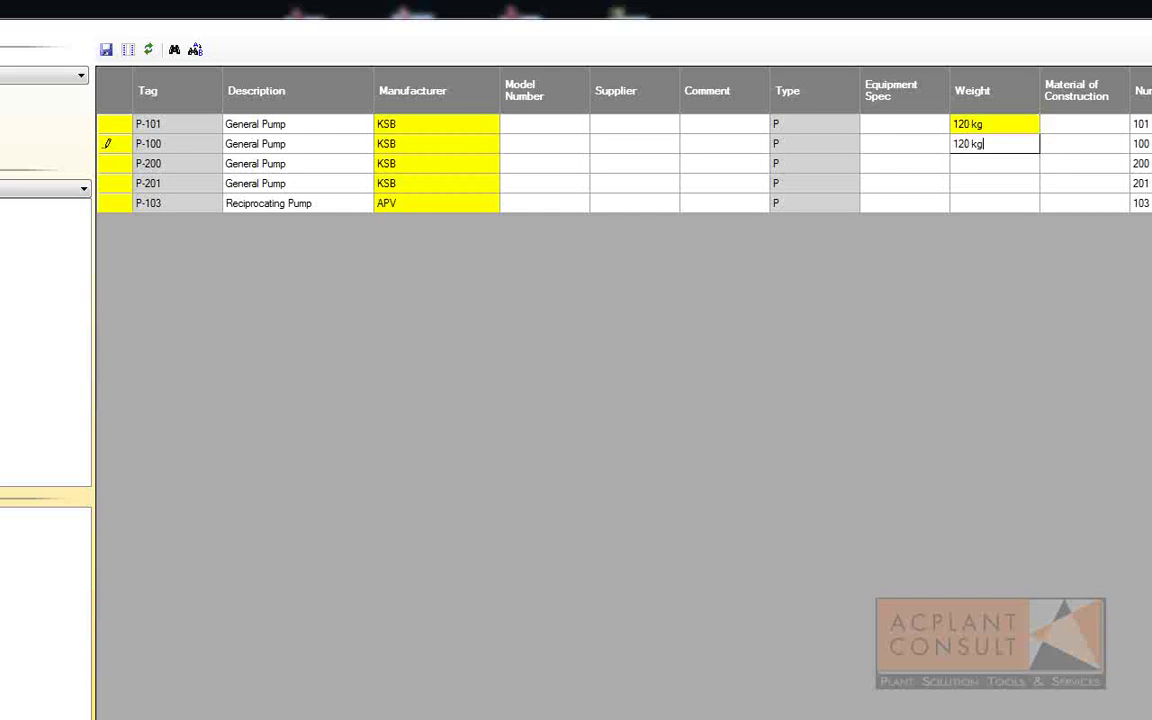
{"action": "key", "text": "Return"}
{"action": "type", "text": "150 kg"}
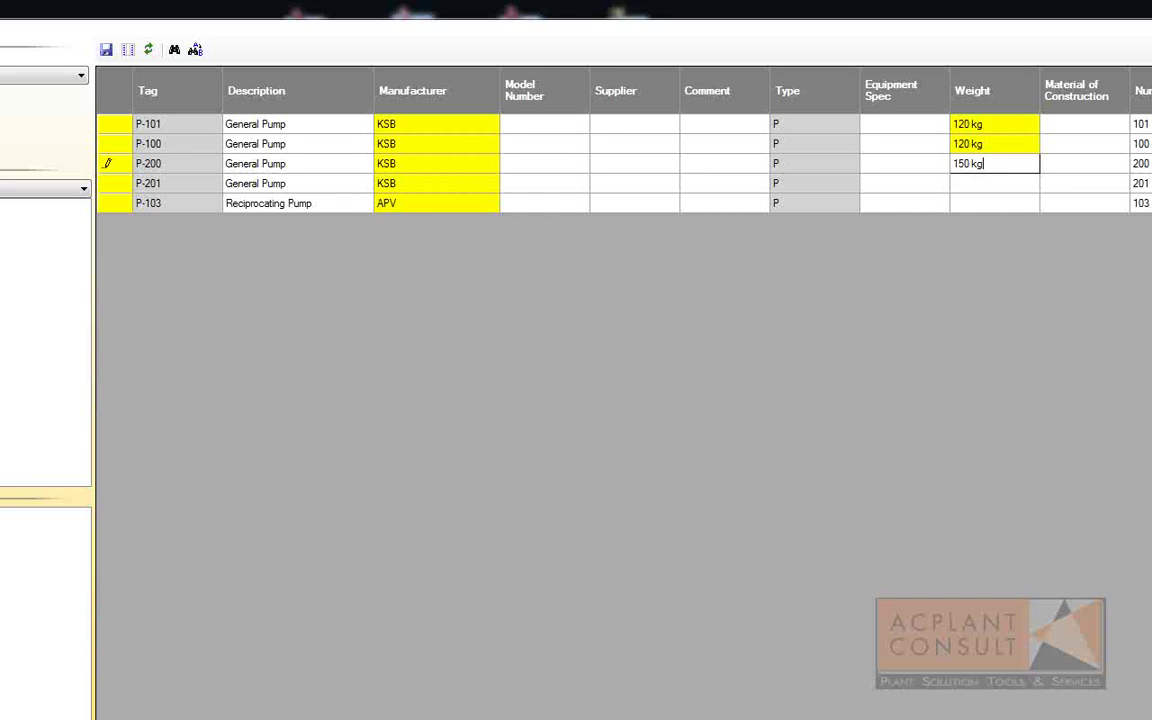
{"action": "key", "text": "Return"}
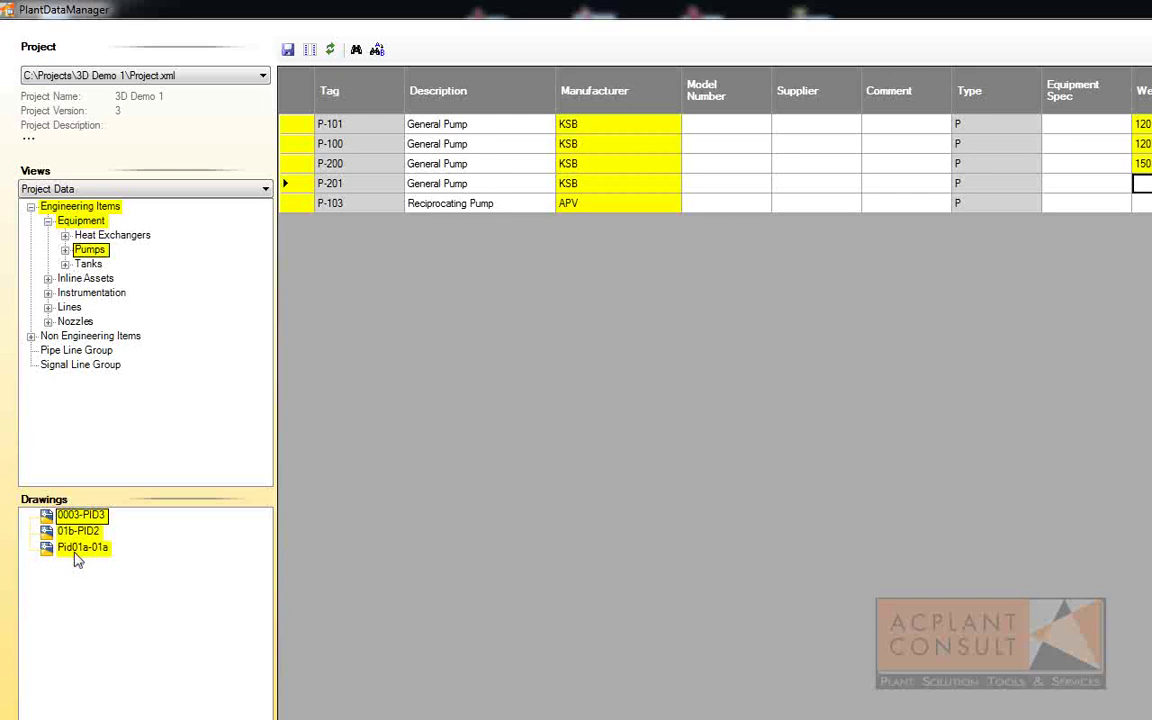
Show the General Instrument Symbols records and enter H&E as record 586's manufacturer.
{"action": "left_click", "coordinate": [72, 294]}
{"action": "double_click", "coordinate": [70, 295]}
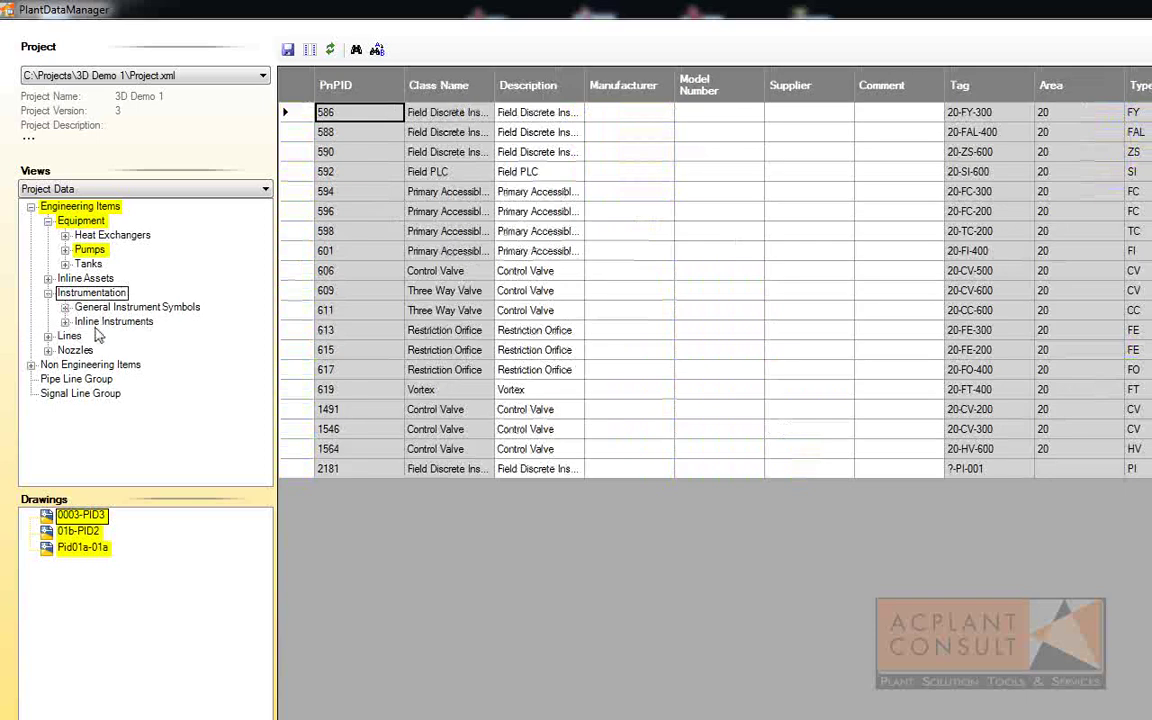
{"action": "left_click", "coordinate": [110, 309]}
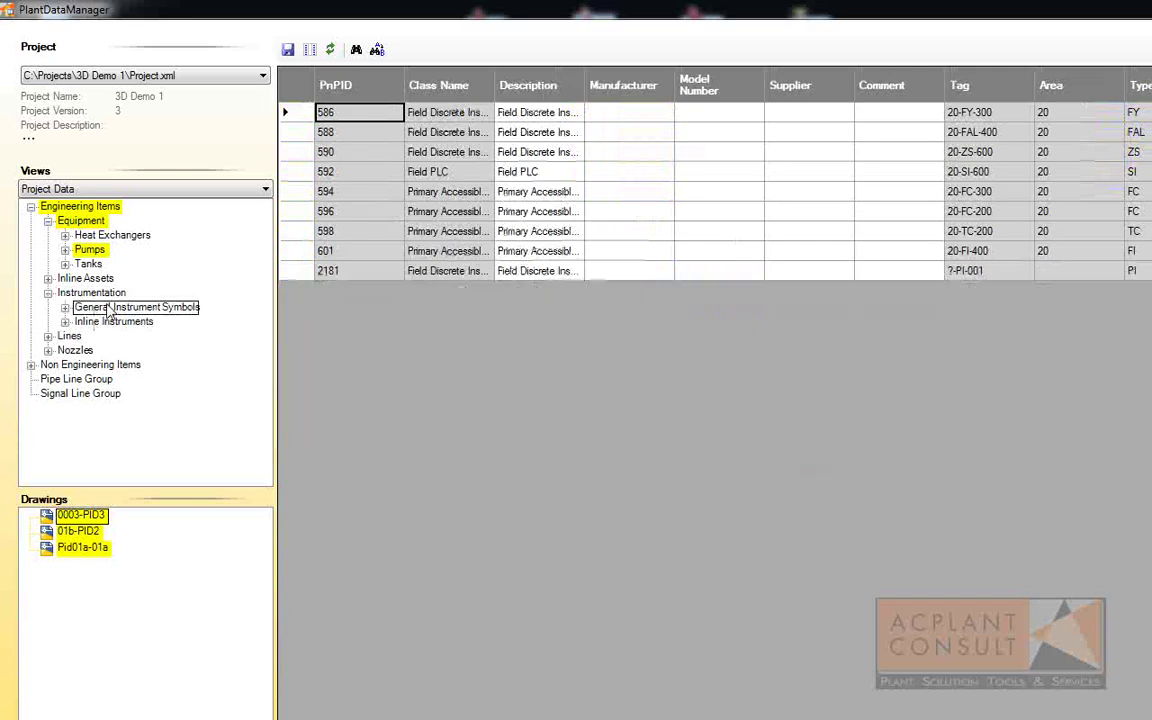
{"action": "left_click", "coordinate": [622, 114]}
{"action": "type", "text": "H&E"}
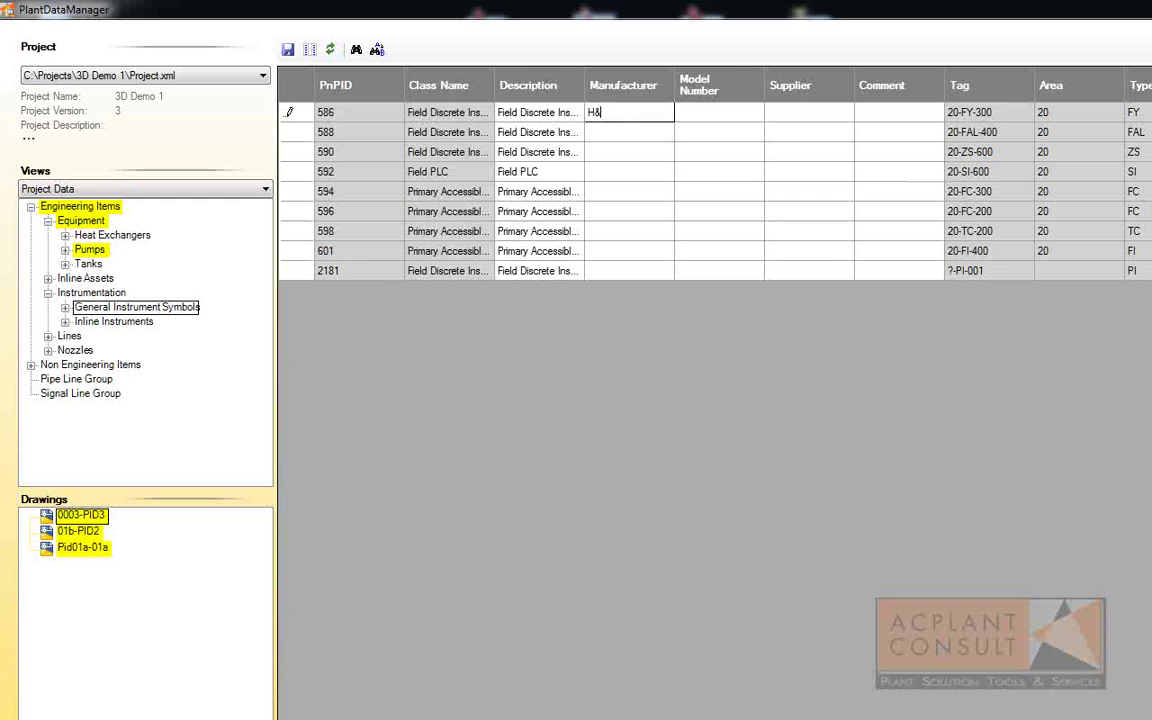
{"action": "key", "text": "Return"}
Copy H&E into the manufacturer fields of records 588 through 2181.
{"action": "left_click", "coordinate": [621, 119]}
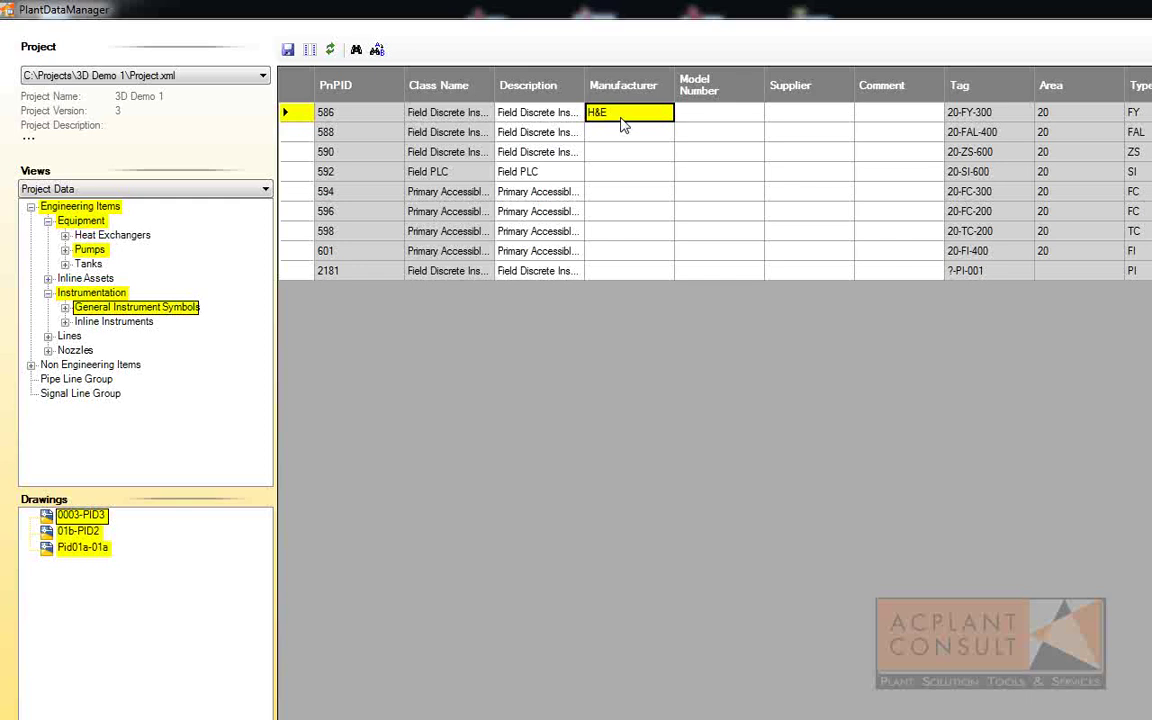
{"action": "left_click", "coordinate": [616, 136]}
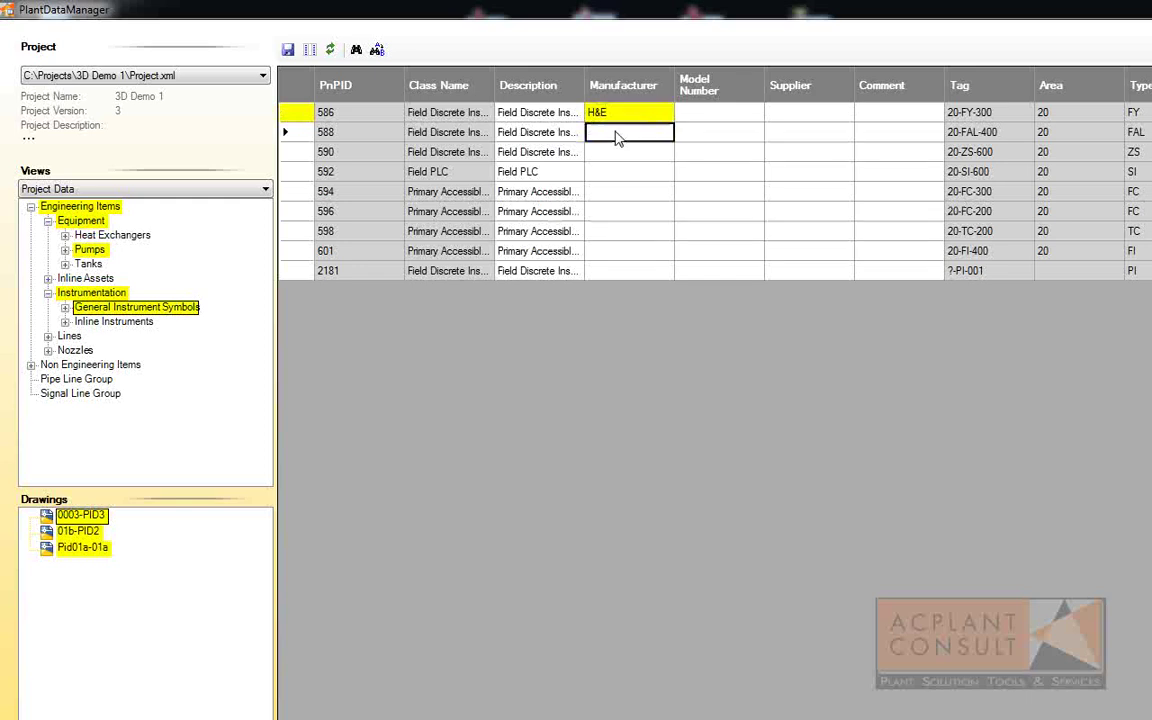
{"action": "left_click", "coordinate": [605, 277], "text": "shift"}
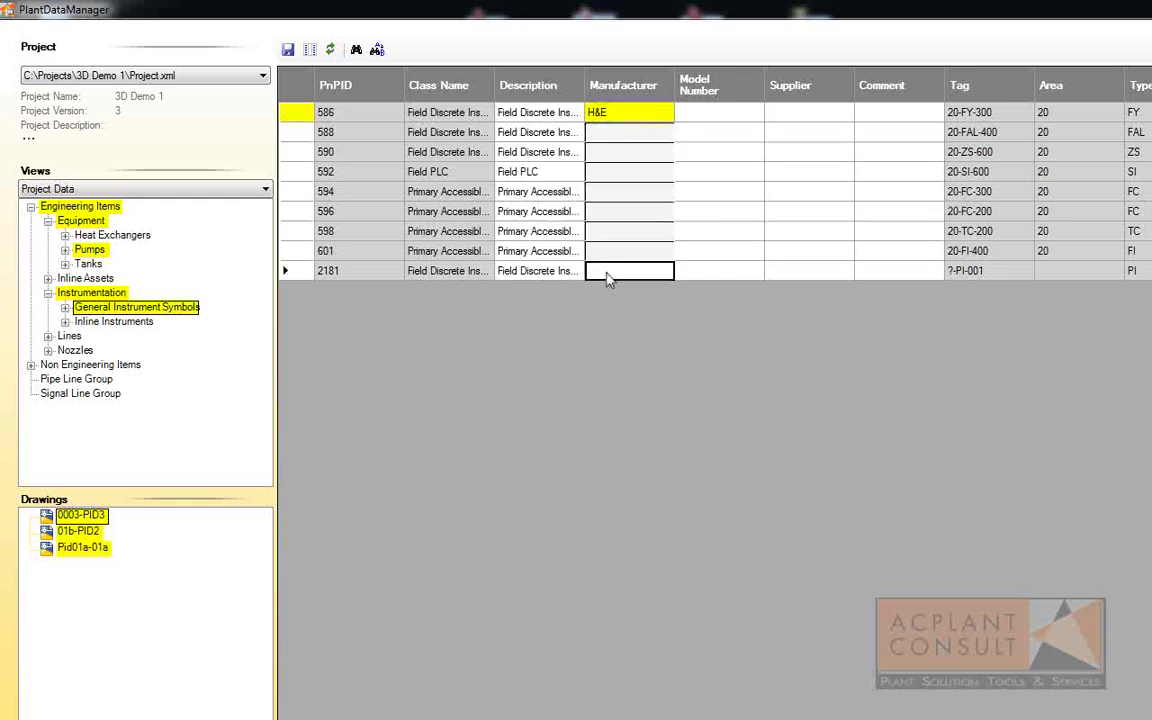
{"action": "right_click", "coordinate": [621, 138]}
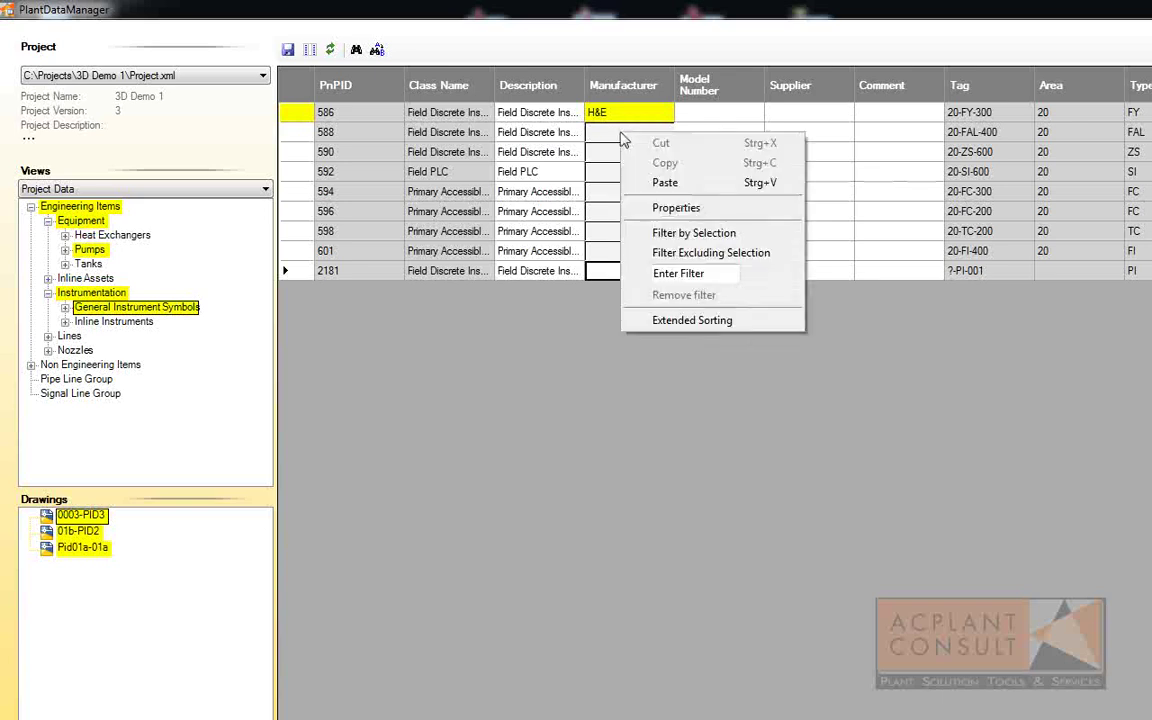
{"action": "left_click", "coordinate": [648, 183]}
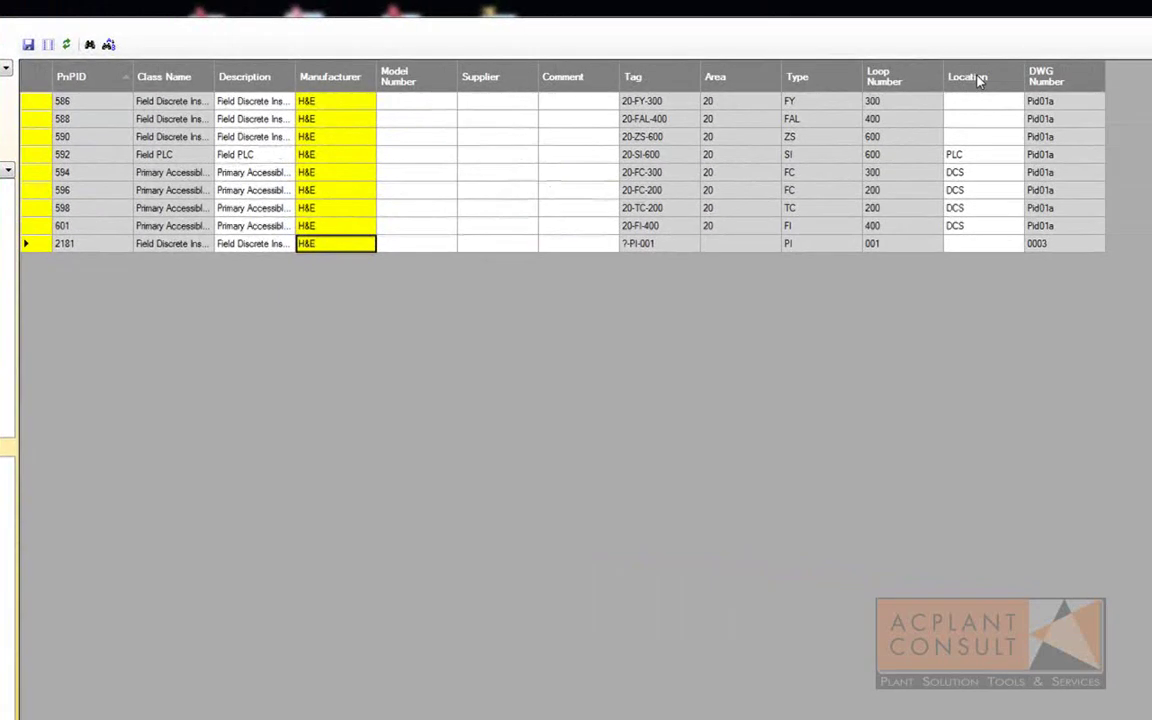
Sort by Location descending, filter to DCS records, then remove the filter again.
{"action": "left_click", "coordinate": [980, 82]}
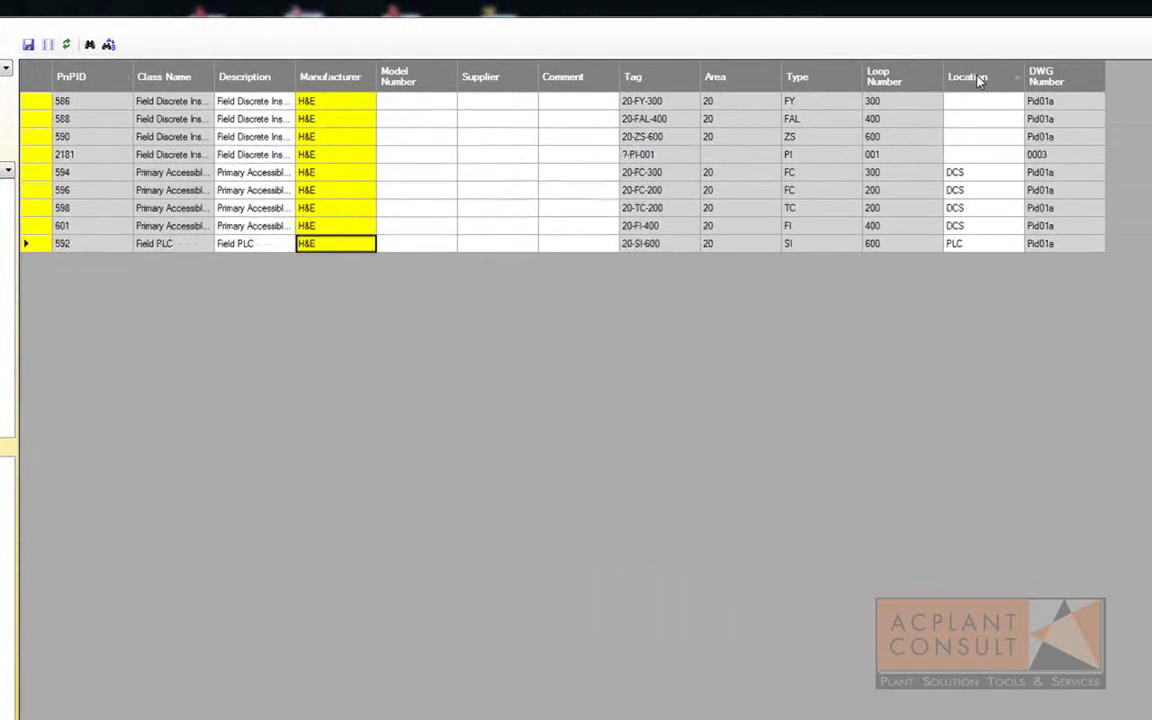
{"action": "left_click", "coordinate": [980, 82]}
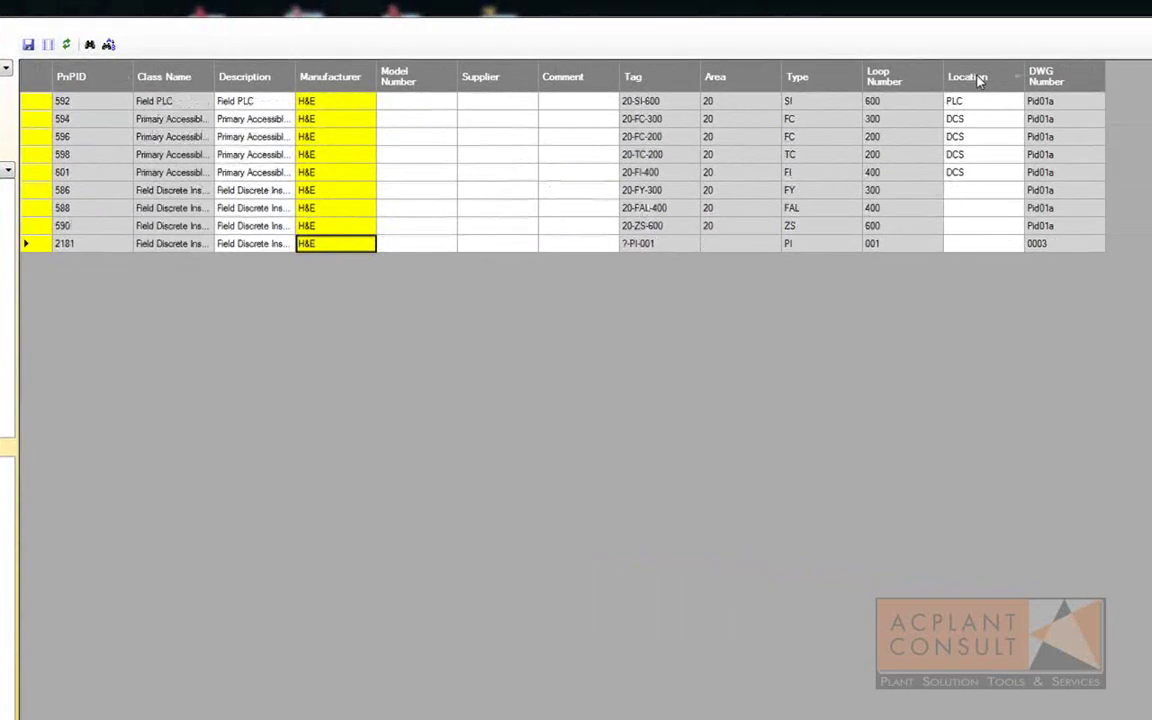
{"action": "left_click", "coordinate": [958, 120]}
{"action": "right_click", "coordinate": [958, 120]}
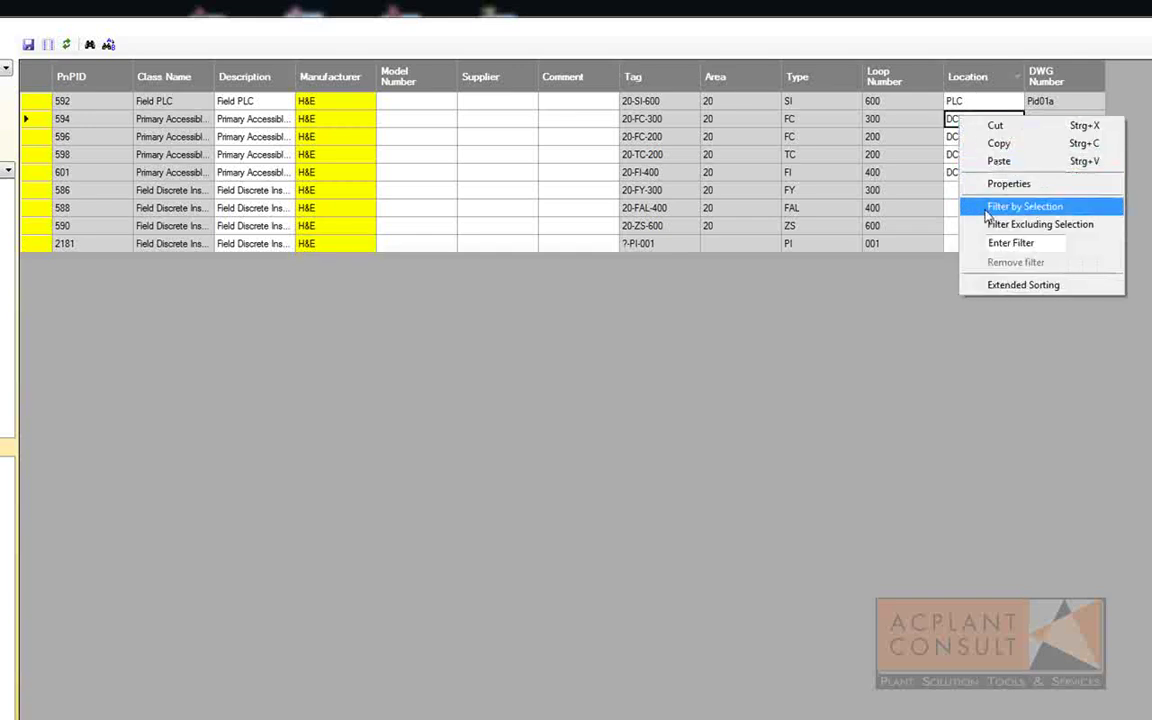
{"action": "left_click", "coordinate": [988, 210]}
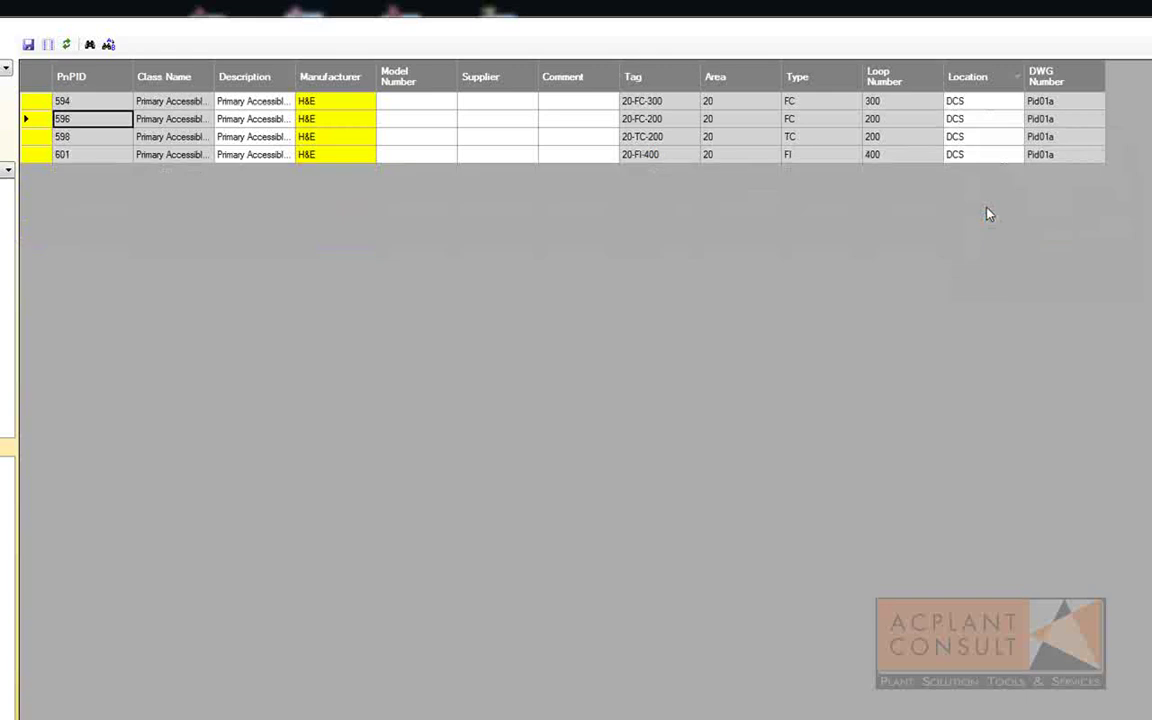
{"action": "left_click", "coordinate": [979, 101]}
{"action": "right_click", "coordinate": [978, 104]}
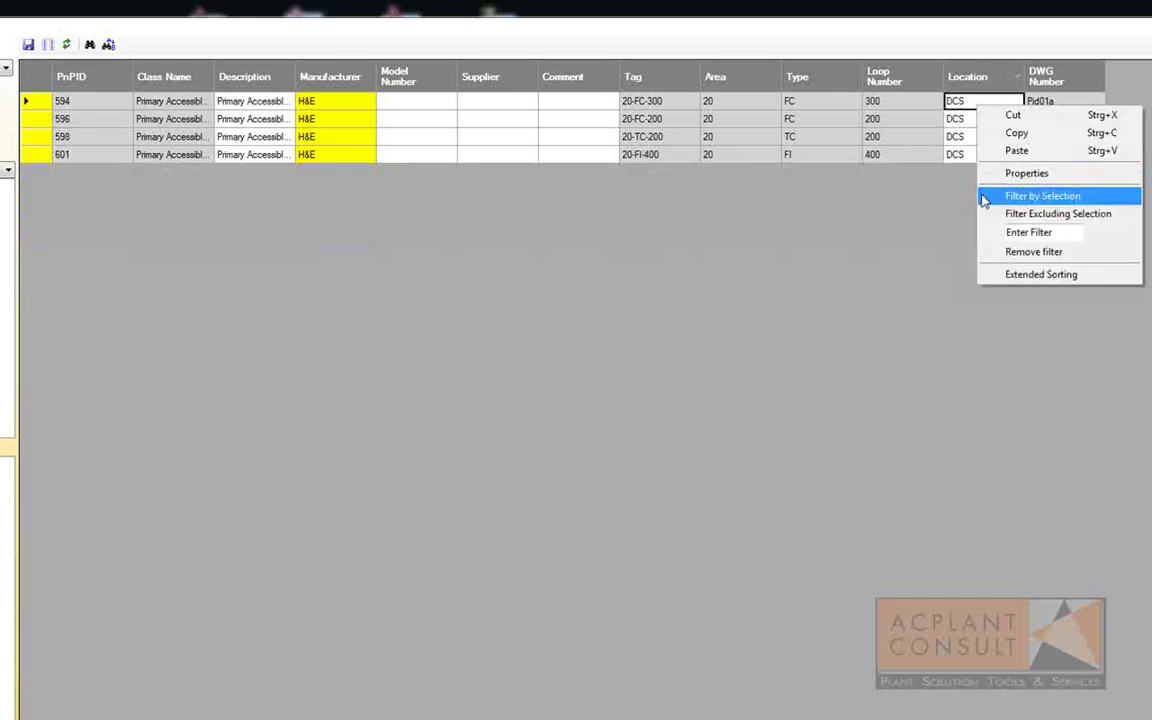
{"action": "left_click", "coordinate": [1002, 252]}
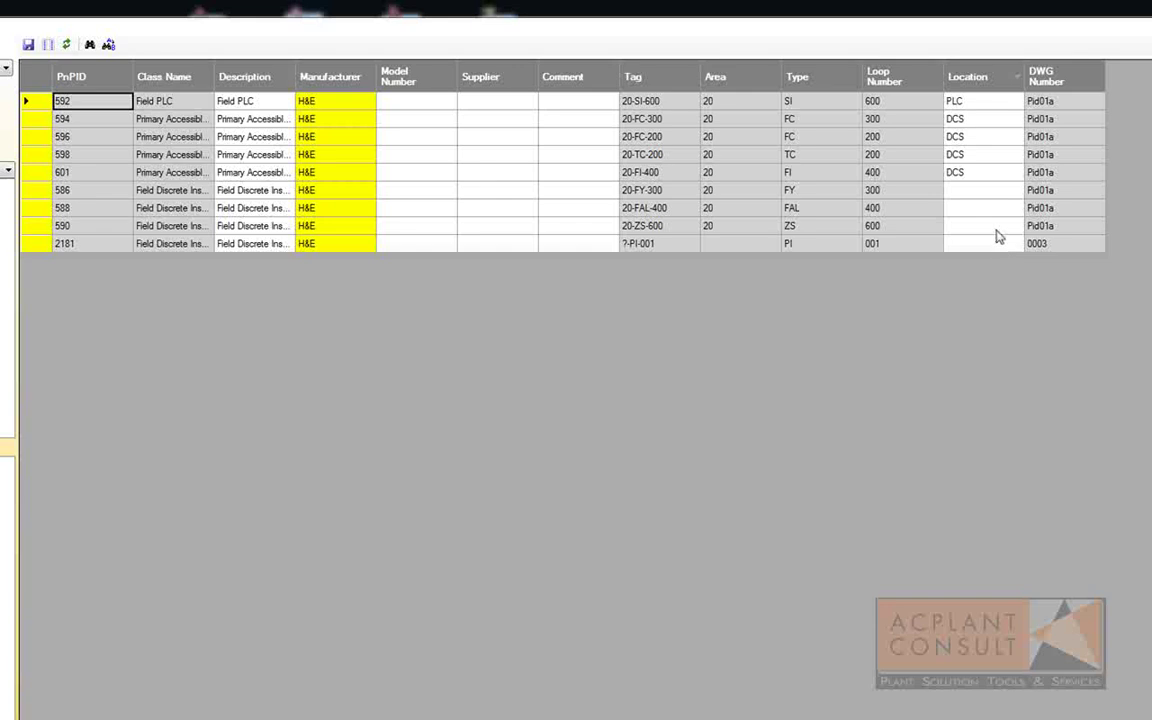
Define an Extended Sorting with ascending levels Location then Tag, and confirm with OK.
{"action": "right_click", "coordinate": [970, 120]}
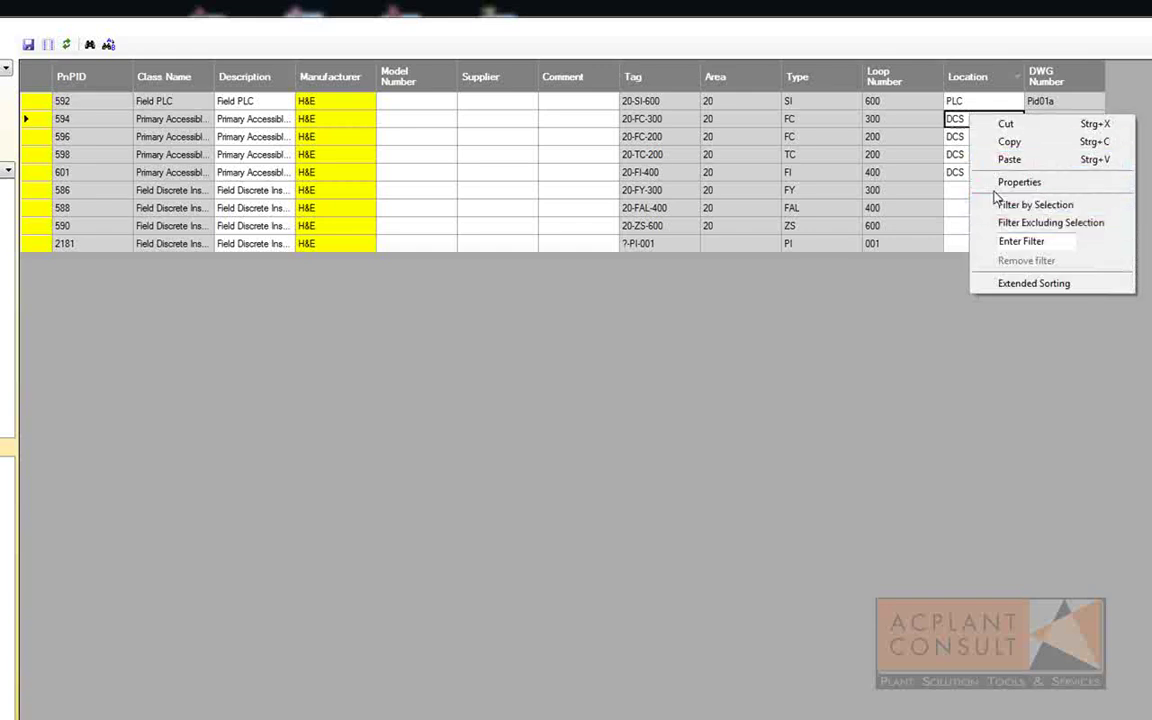
{"action": "left_click", "coordinate": [1030, 284]}
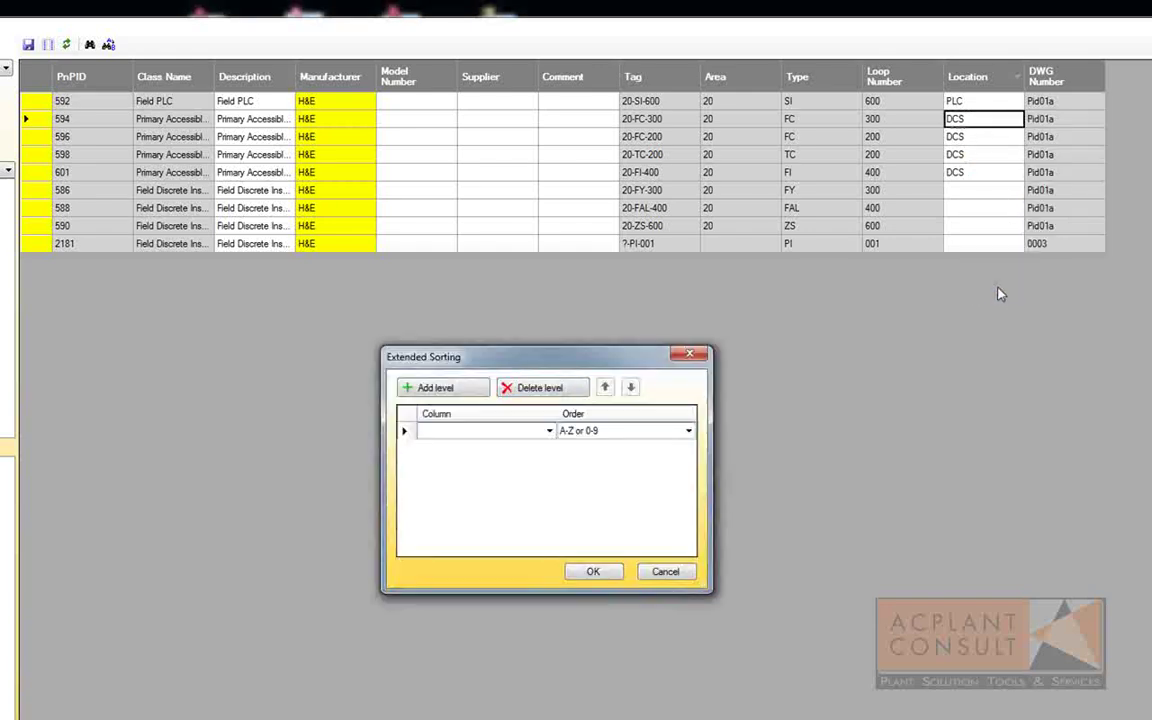
{"action": "left_click", "coordinate": [549, 431]}
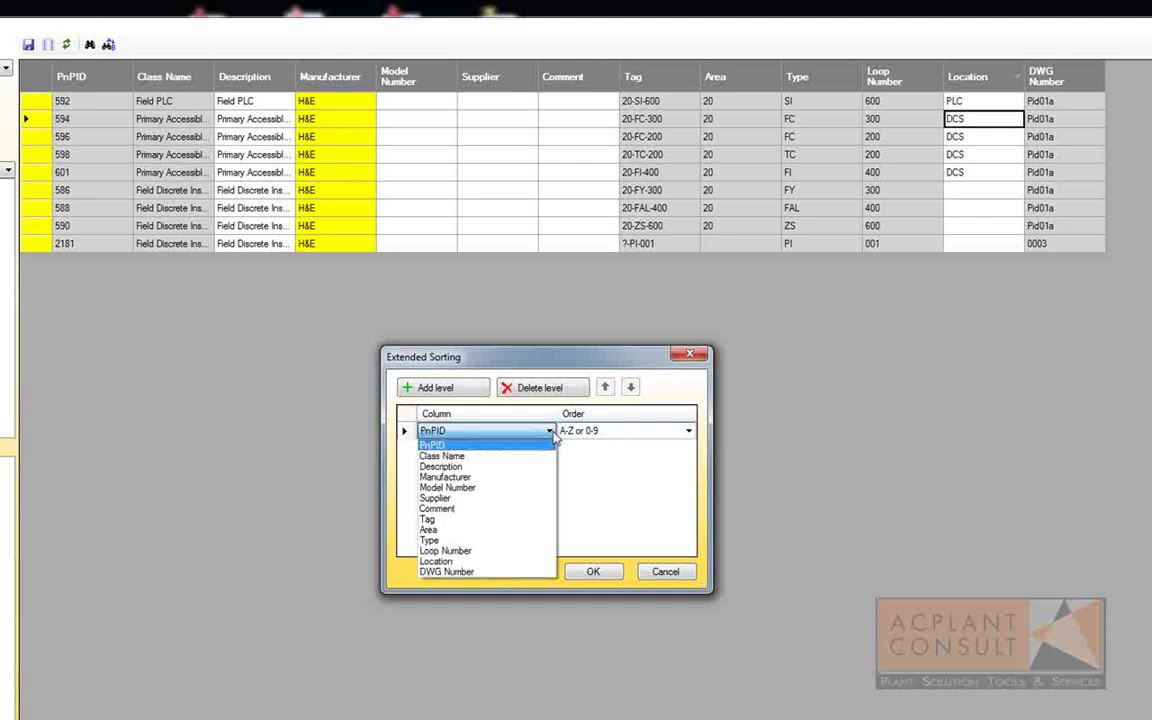
{"action": "left_click", "coordinate": [443, 566]}
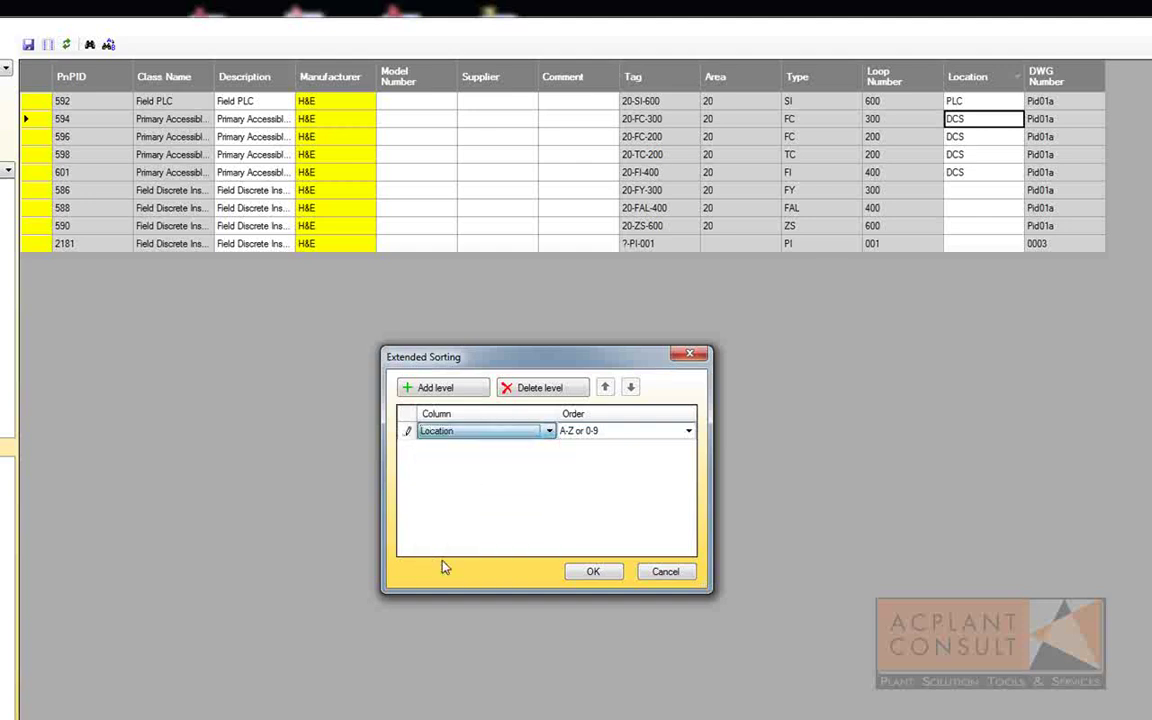
{"action": "left_click", "coordinate": [425, 387]}
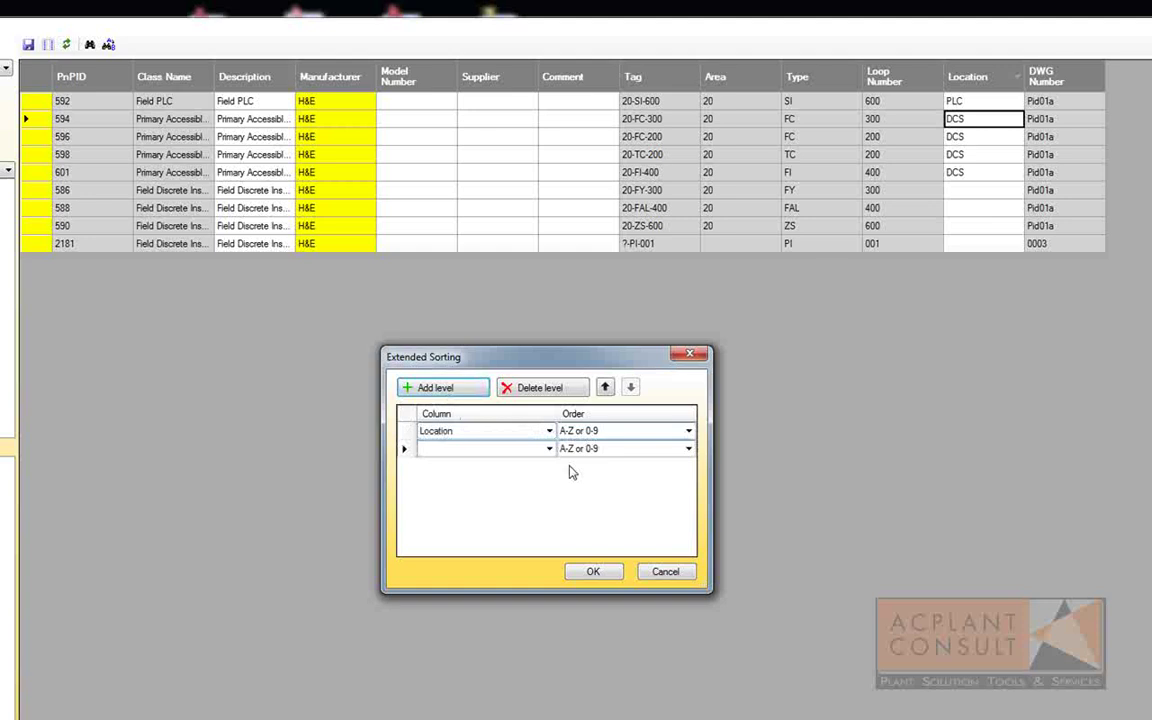
{"action": "left_click", "coordinate": [549, 448]}
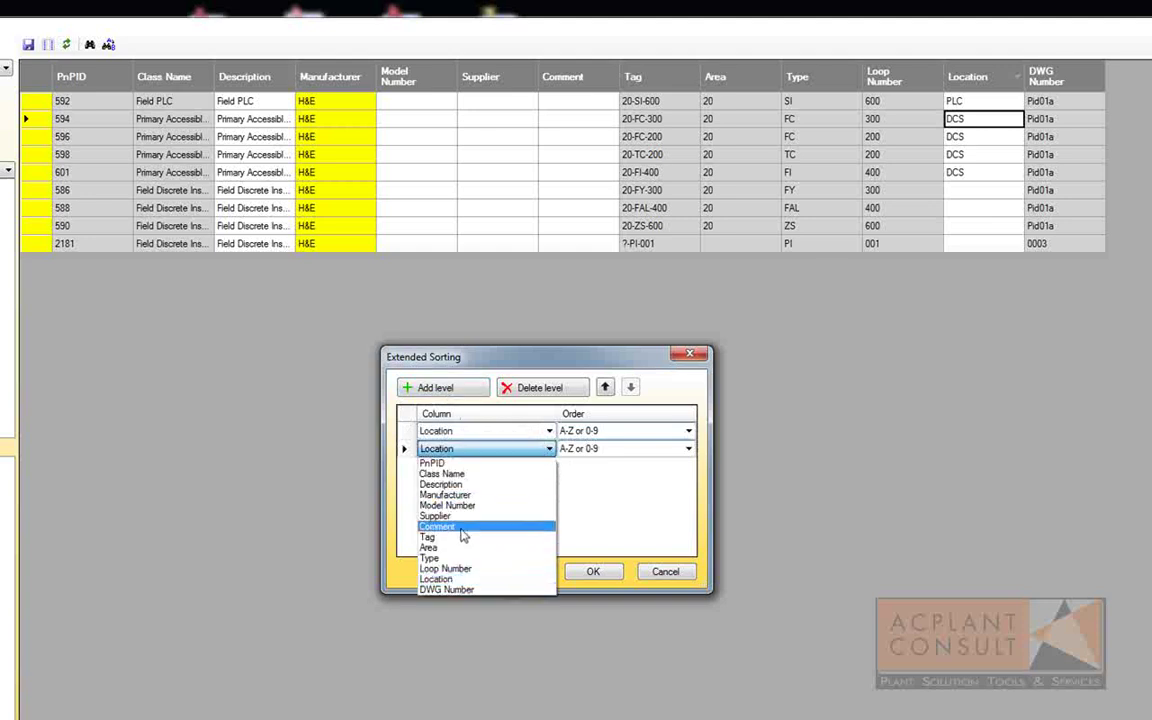
{"action": "left_click", "coordinate": [458, 539]}
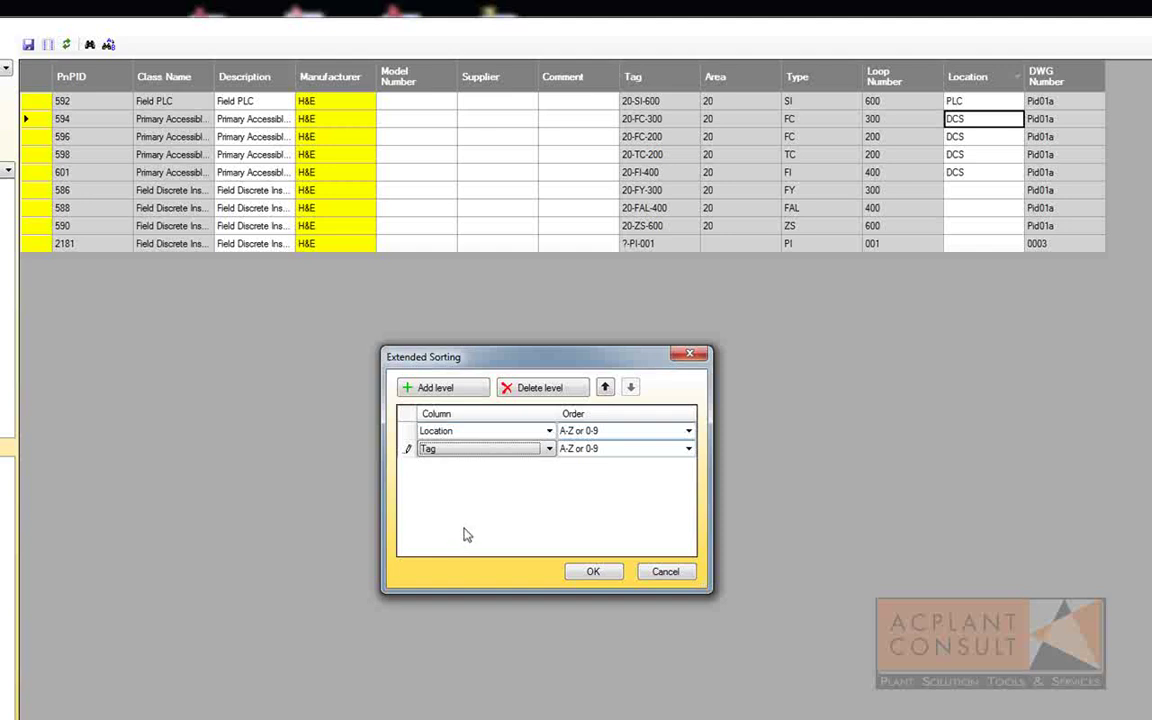
{"action": "left_click", "coordinate": [597, 572]}
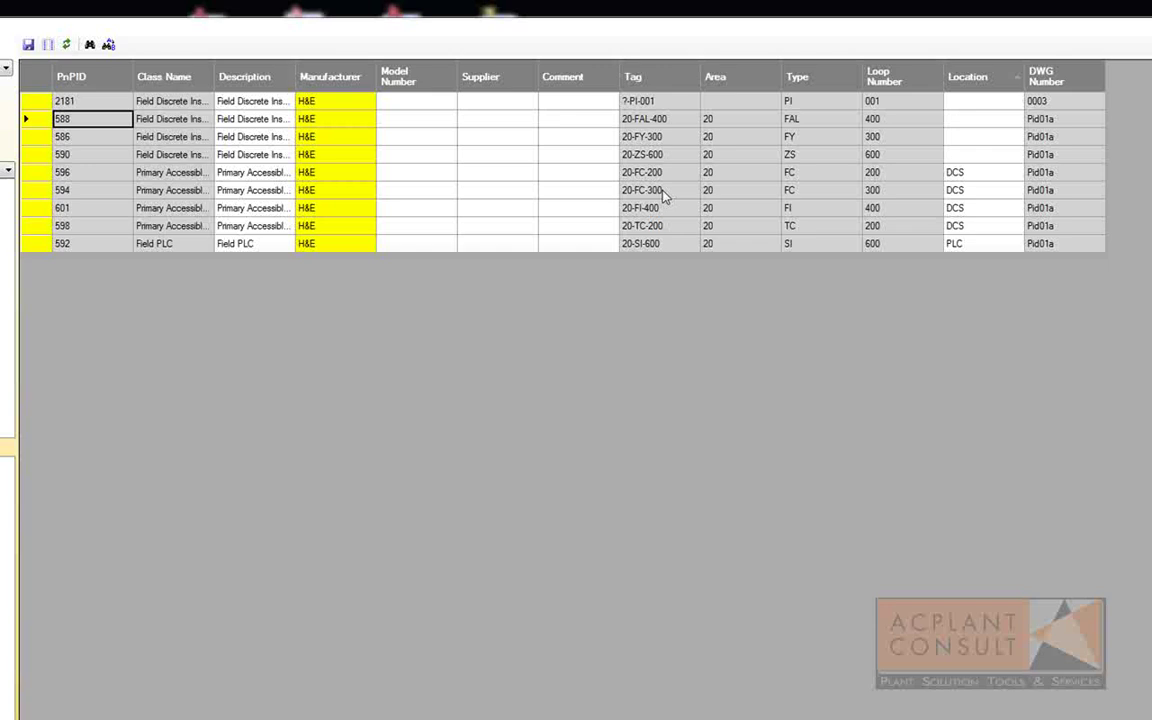
Use Find and Replace to change all KSB entries to APV (4 replacements).
{"action": "left_click", "coordinate": [107, 45]}
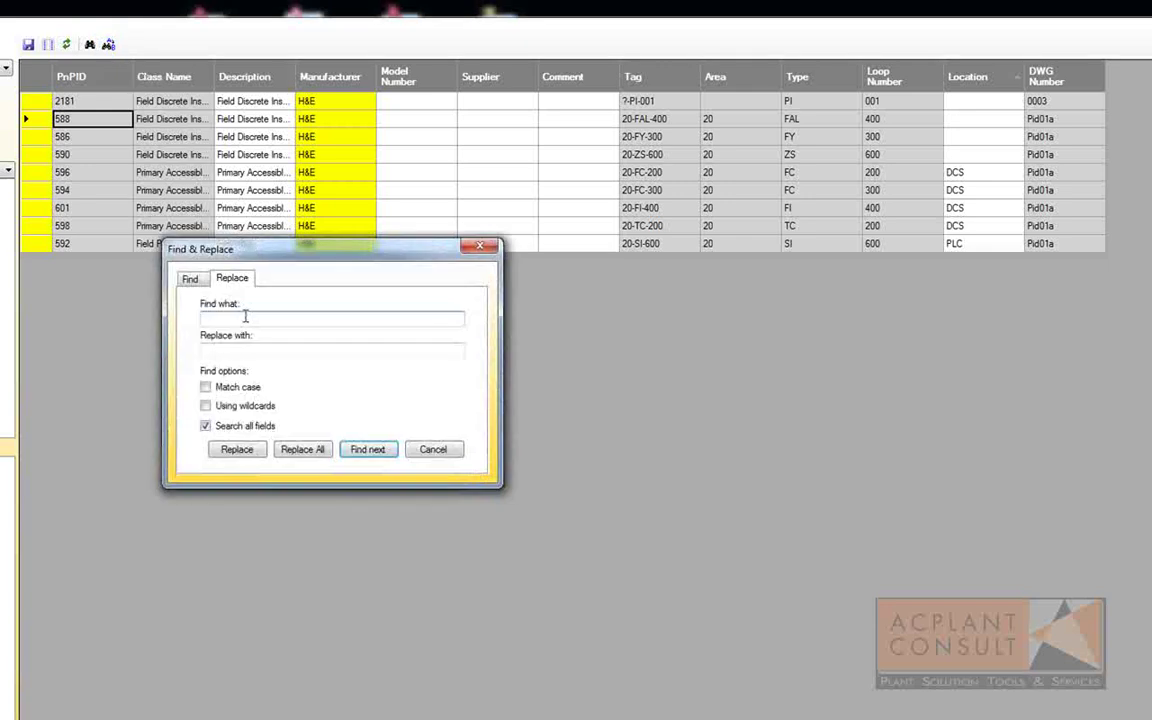
{"action": "type", "text": "KSB"}
{"action": "key", "text": "Tab"}
{"action": "type", "text": "APV"}
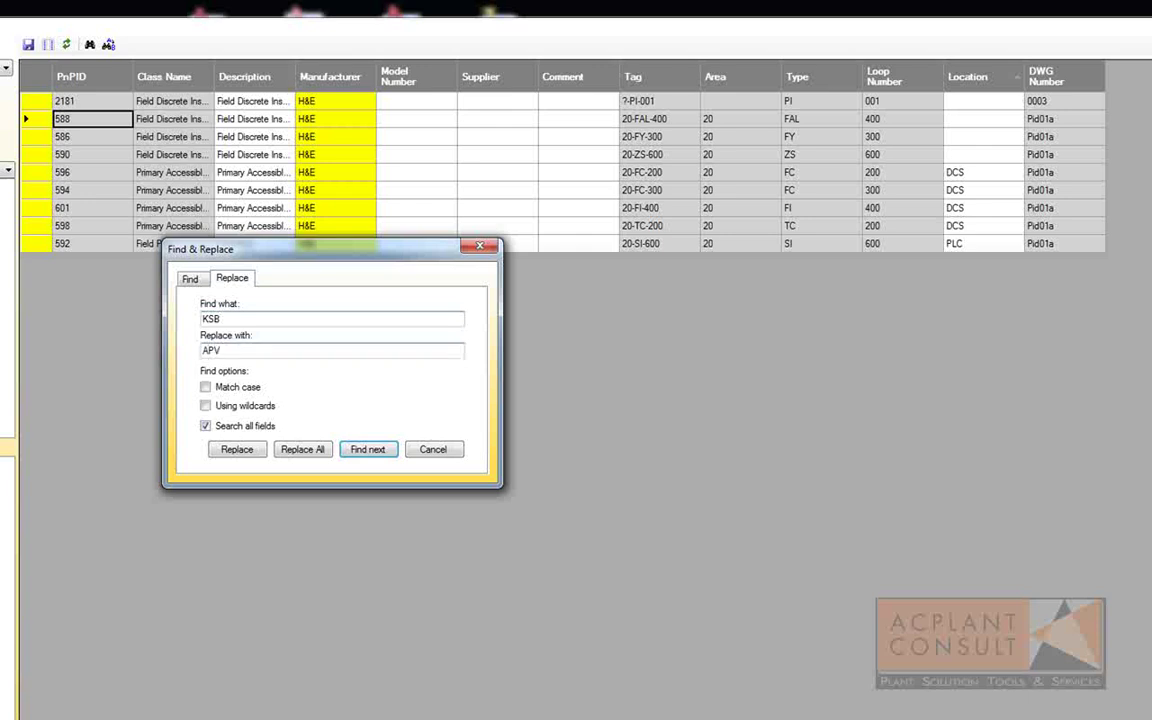
{"action": "left_click", "coordinate": [310, 453]}
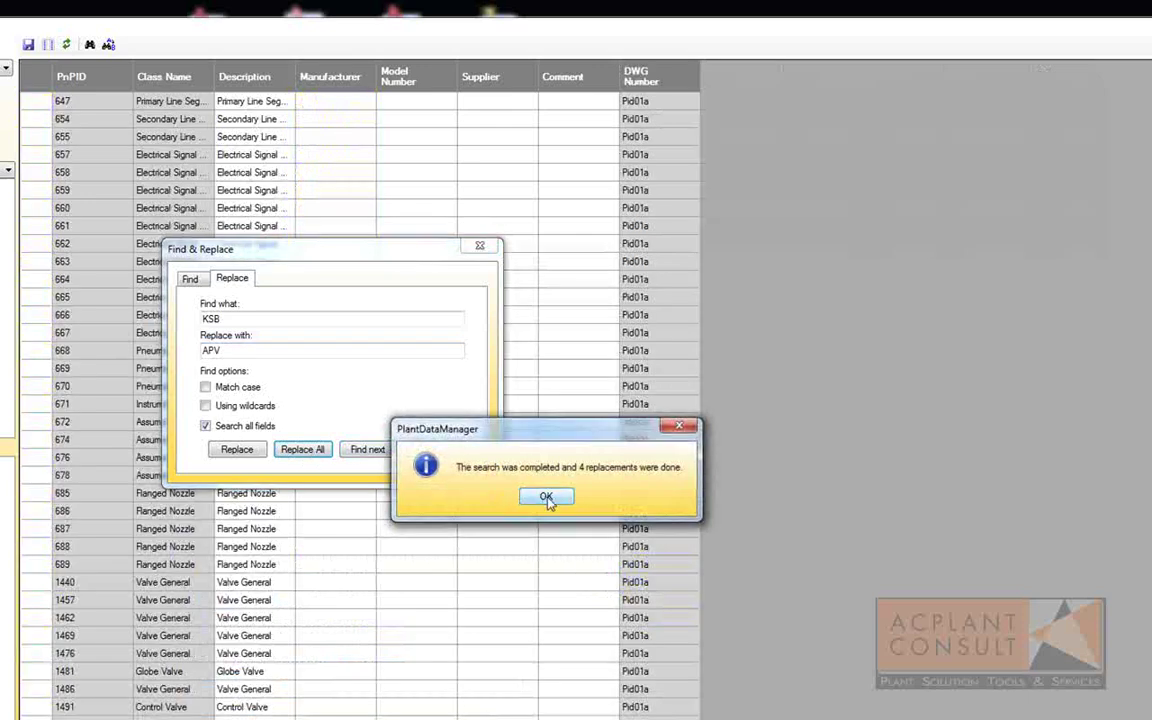
{"action": "left_click", "coordinate": [548, 497]}
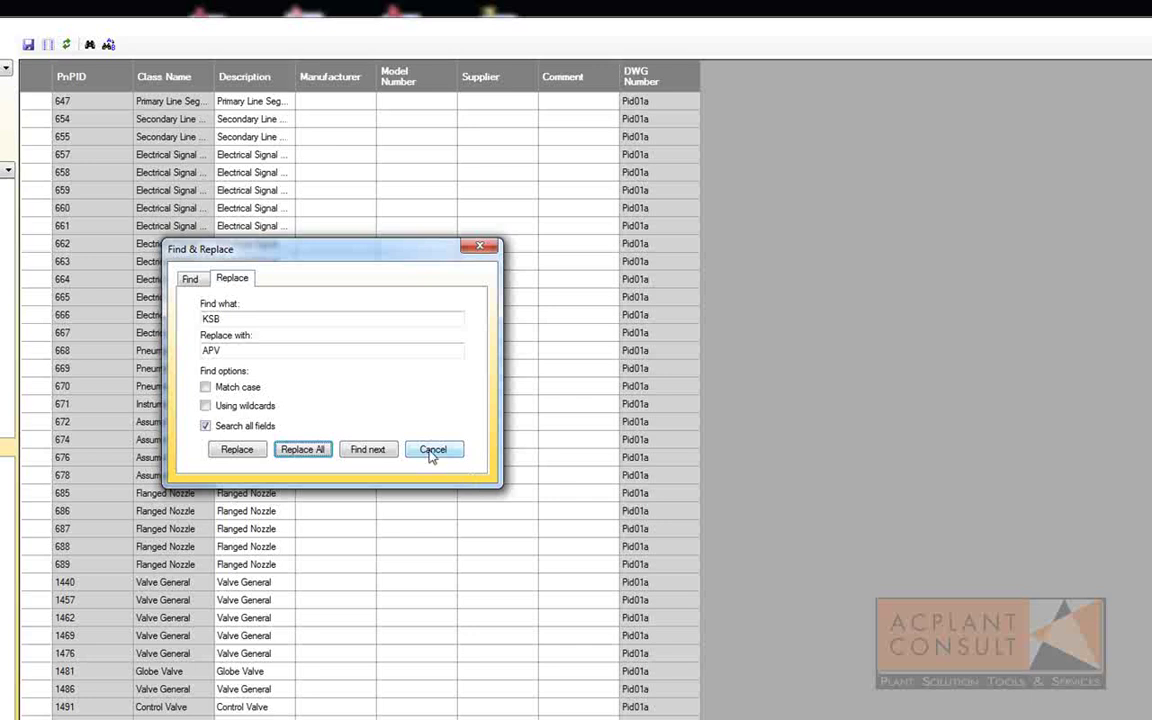
{"action": "left_click", "coordinate": [424, 451]}
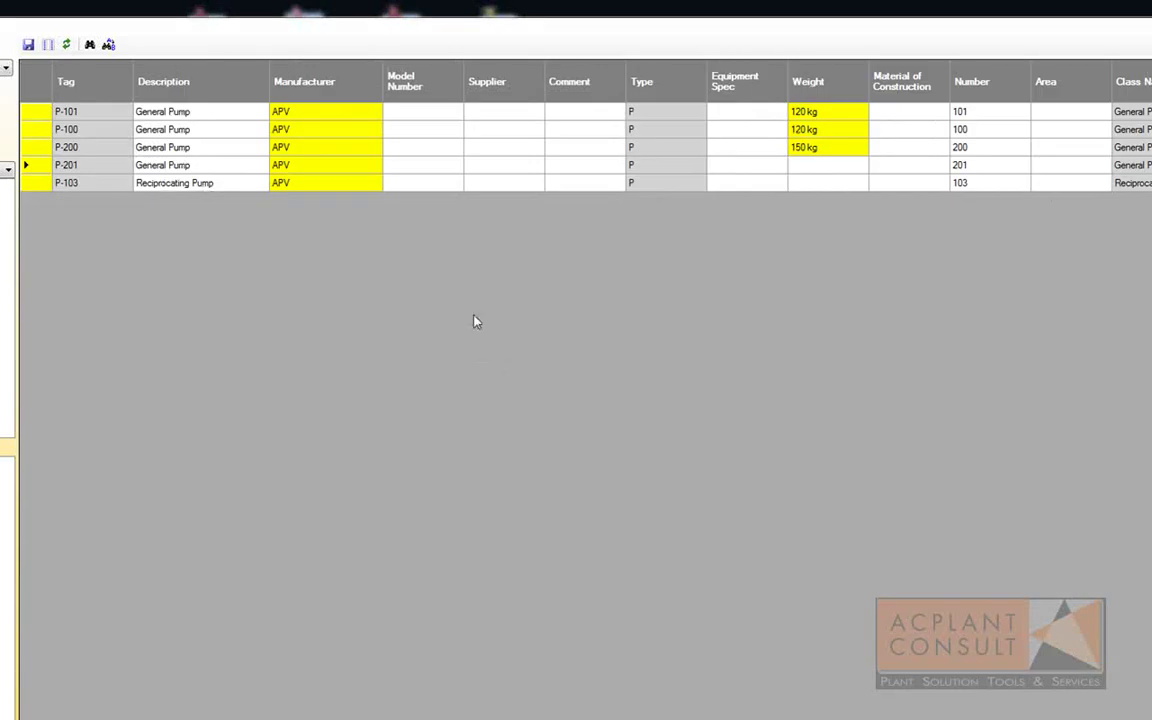
Open the Properties panel and give pump P-101 model number 01234.
{"action": "mouse_move", "coordinate": [295, 170]}
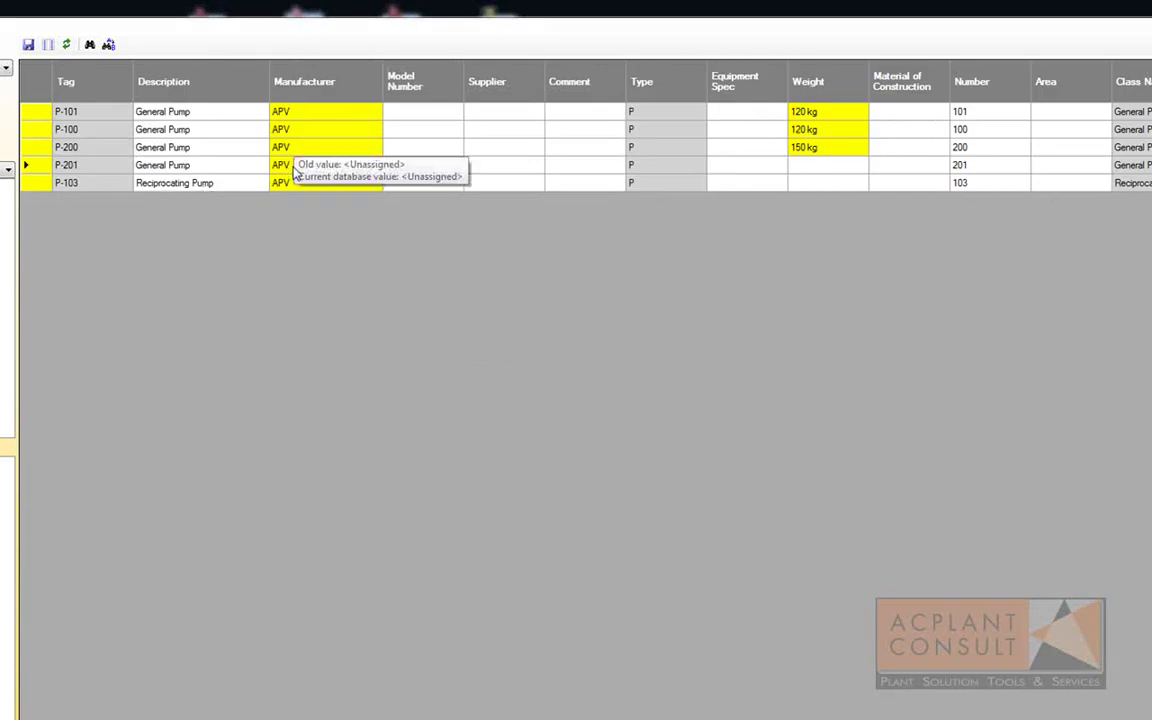
{"action": "key", "text": "Down"}
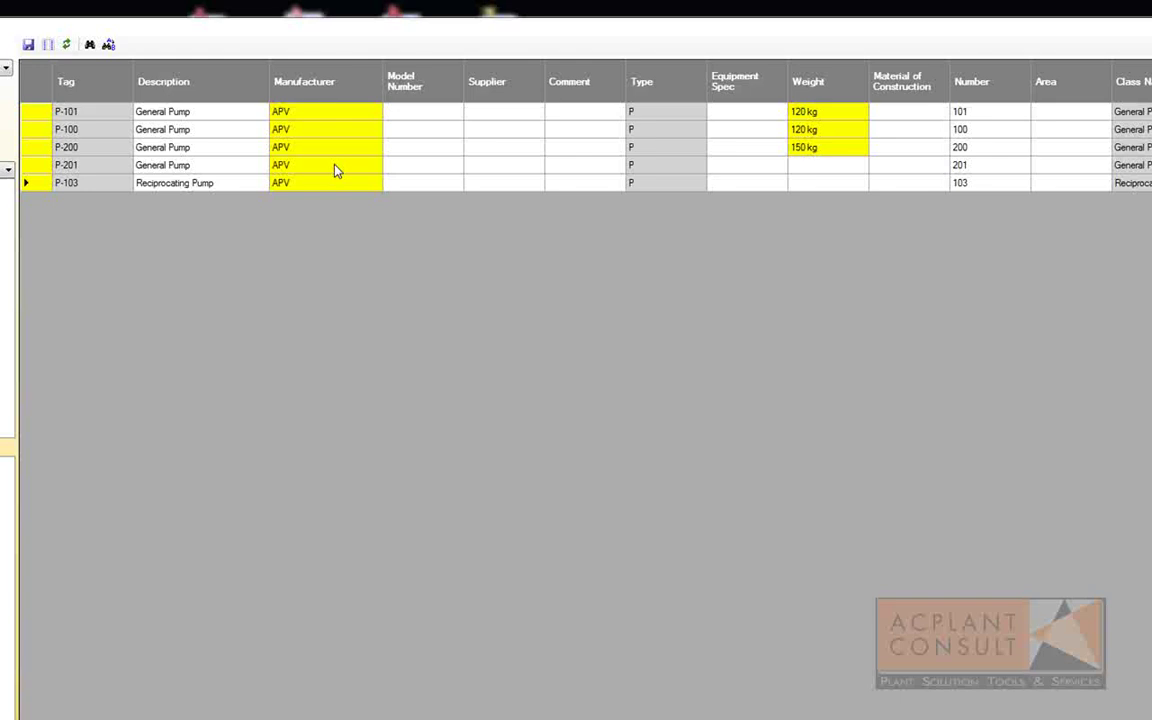
{"action": "right_click", "coordinate": [336, 171]}
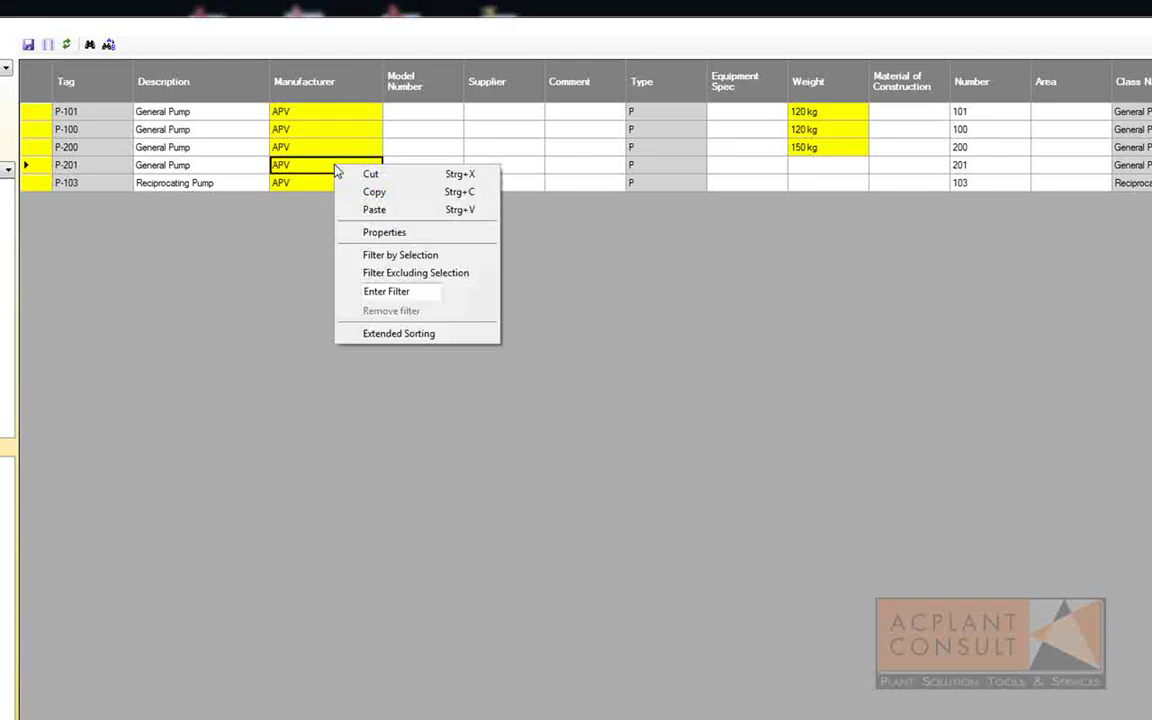
{"action": "left_click", "coordinate": [364, 234]}
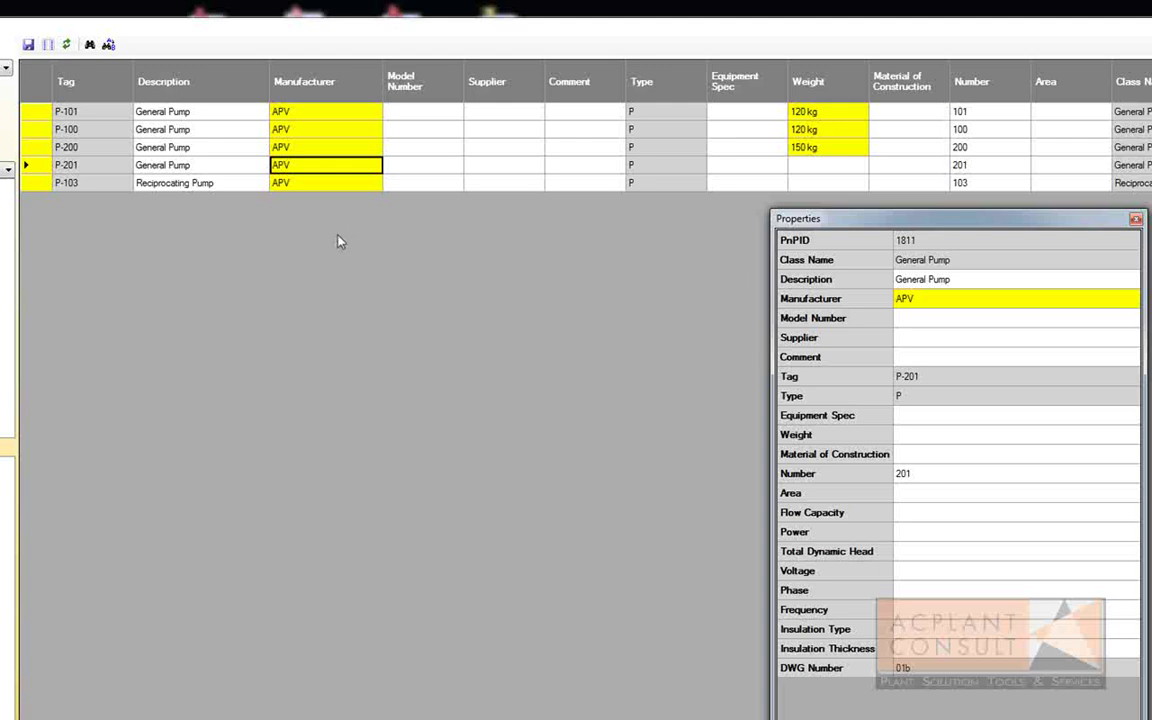
{"action": "left_click", "coordinate": [401, 117]}
{"action": "type", "text": "01234"}
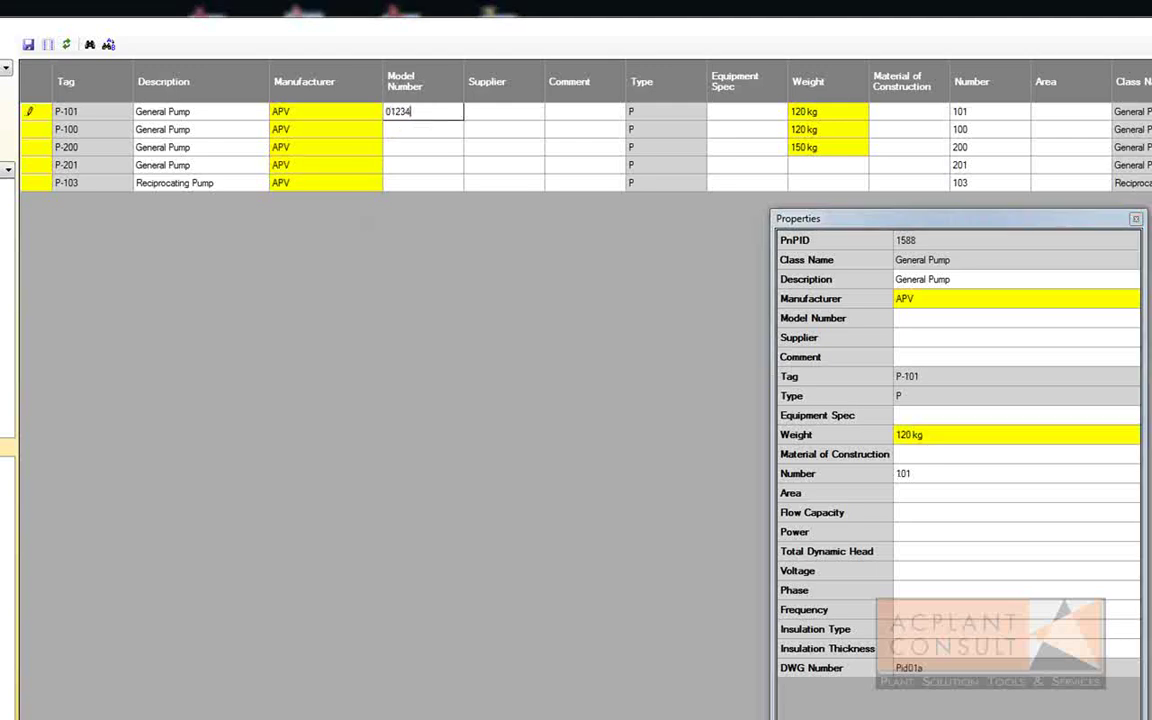
{"action": "left_click", "coordinate": [403, 124]}
Sort by Model Number, give pump P-103 model number 23456, and save with Ctrl+S.
{"action": "left_click", "coordinate": [402, 90]}
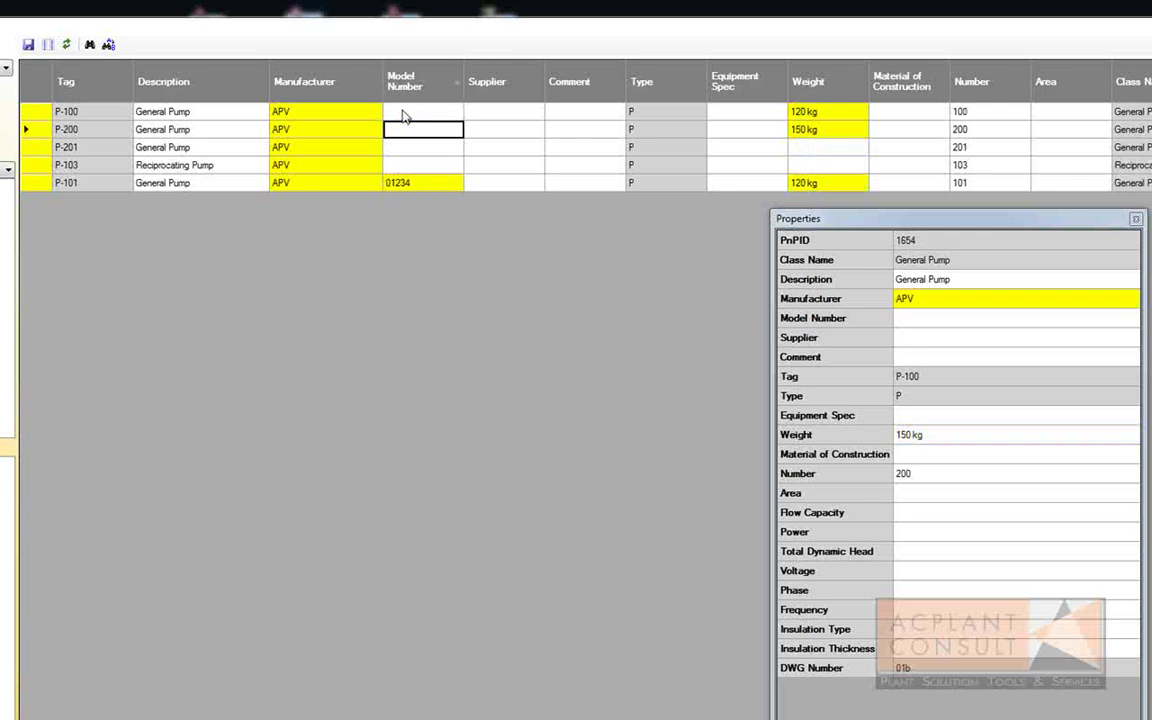
{"action": "left_click", "coordinate": [420, 167]}
{"action": "left_click", "coordinate": [928, 318]}
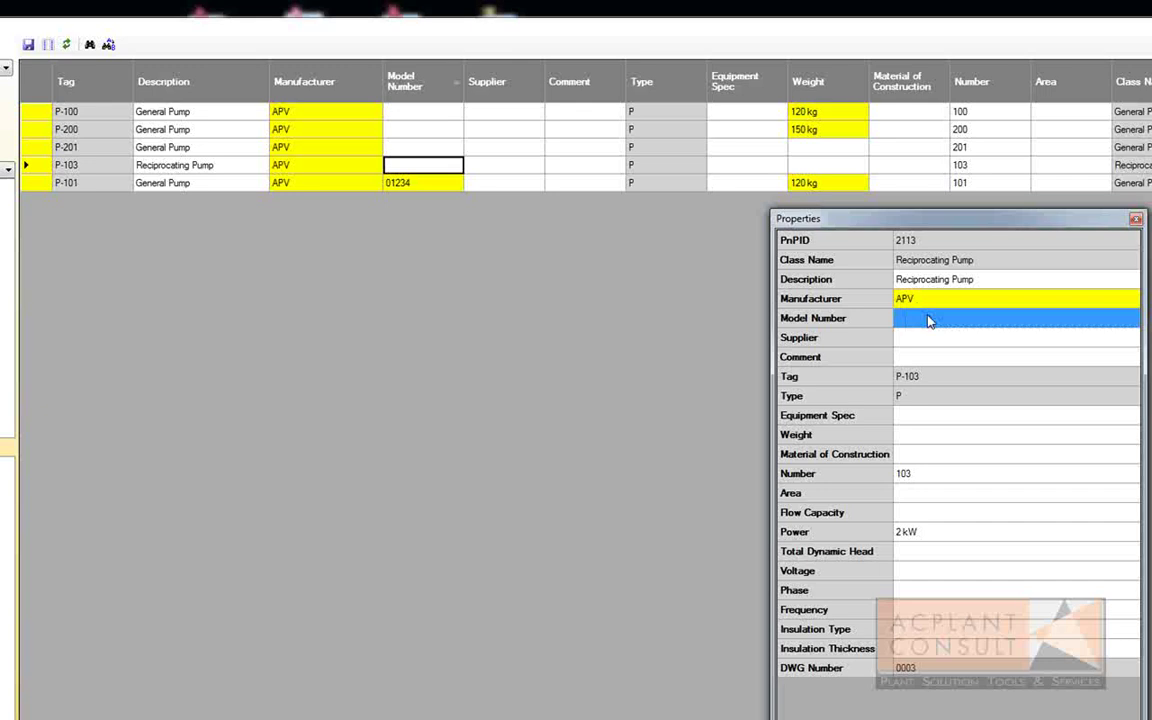
{"action": "type", "text": "23456"}
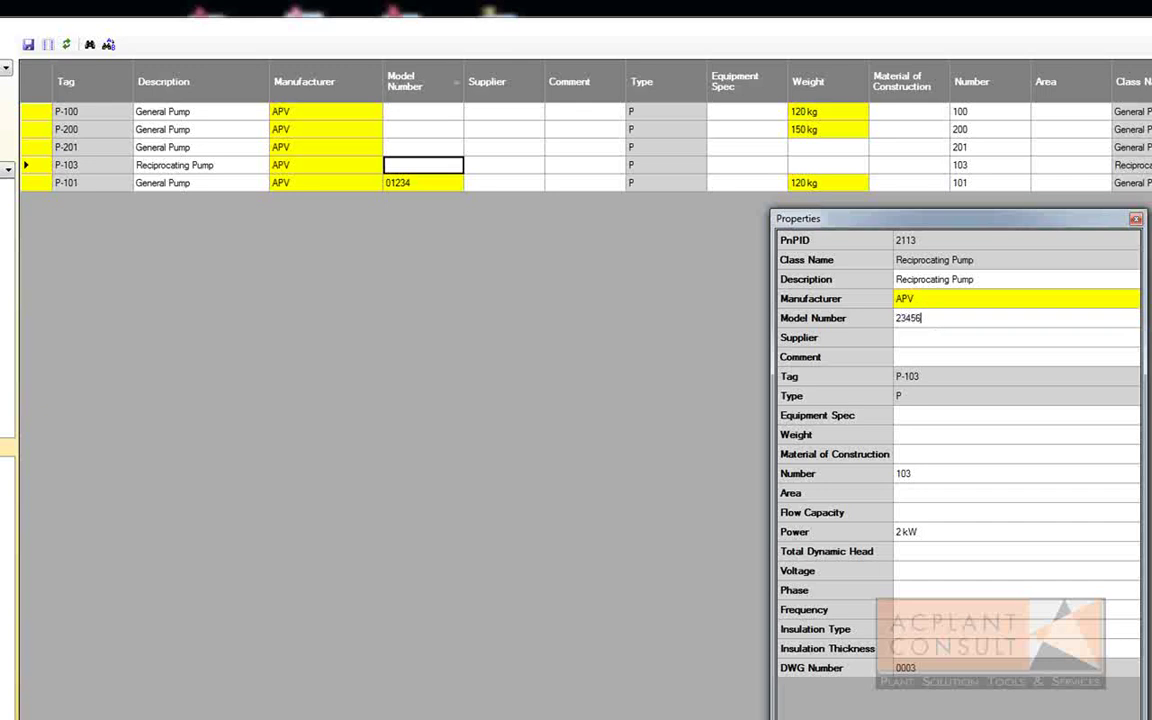
{"action": "key", "text": "Return"}
{"action": "mouse_move", "coordinate": [928, 324]}
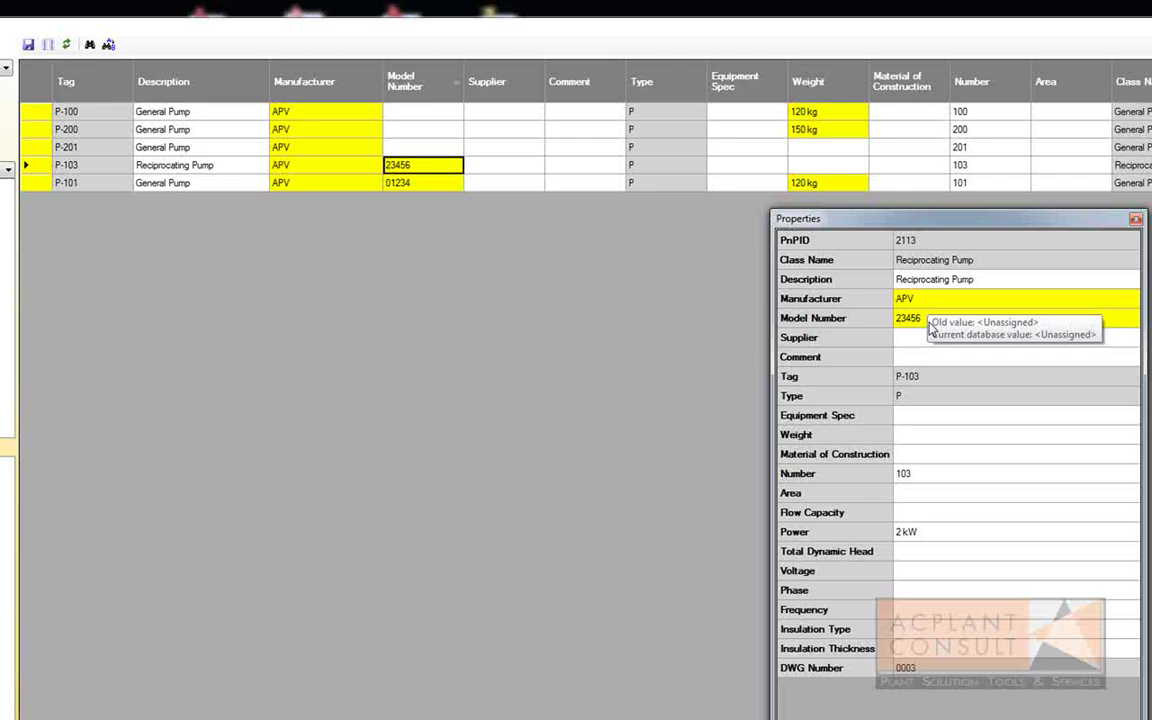
{"action": "key", "text": "ctrl+s"}
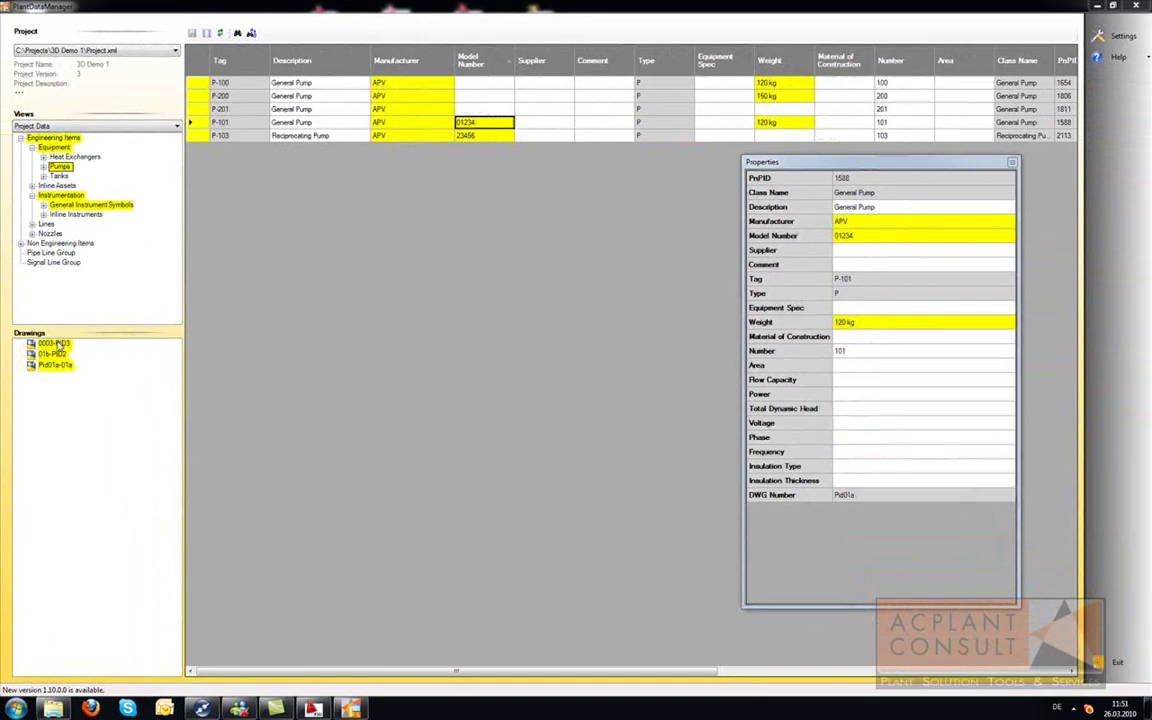
{"action": "right_click", "coordinate": [62, 344]}
{"action": "left_click", "coordinate": [77, 363]}
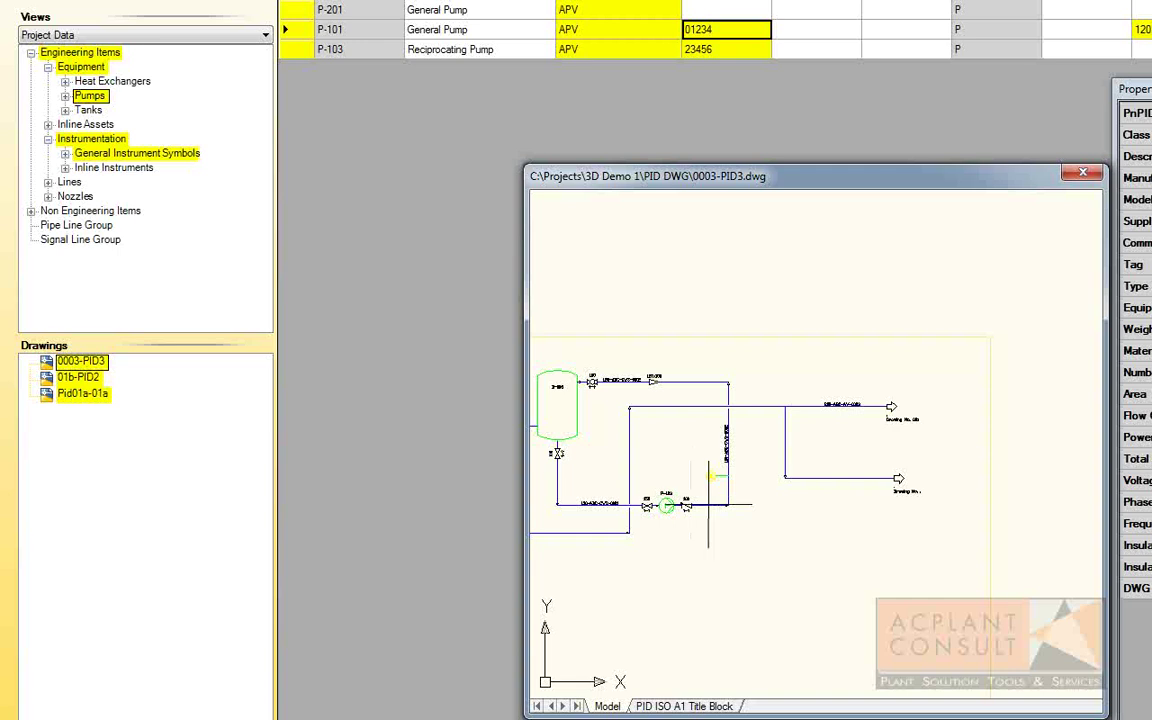
{"action": "scroll", "coordinate": [830, 437], "scroll_direction": "down", "scroll_amount": 2}
{"action": "scroll", "coordinate": [671, 438], "scroll_direction": "up", "scroll_amount": 5}
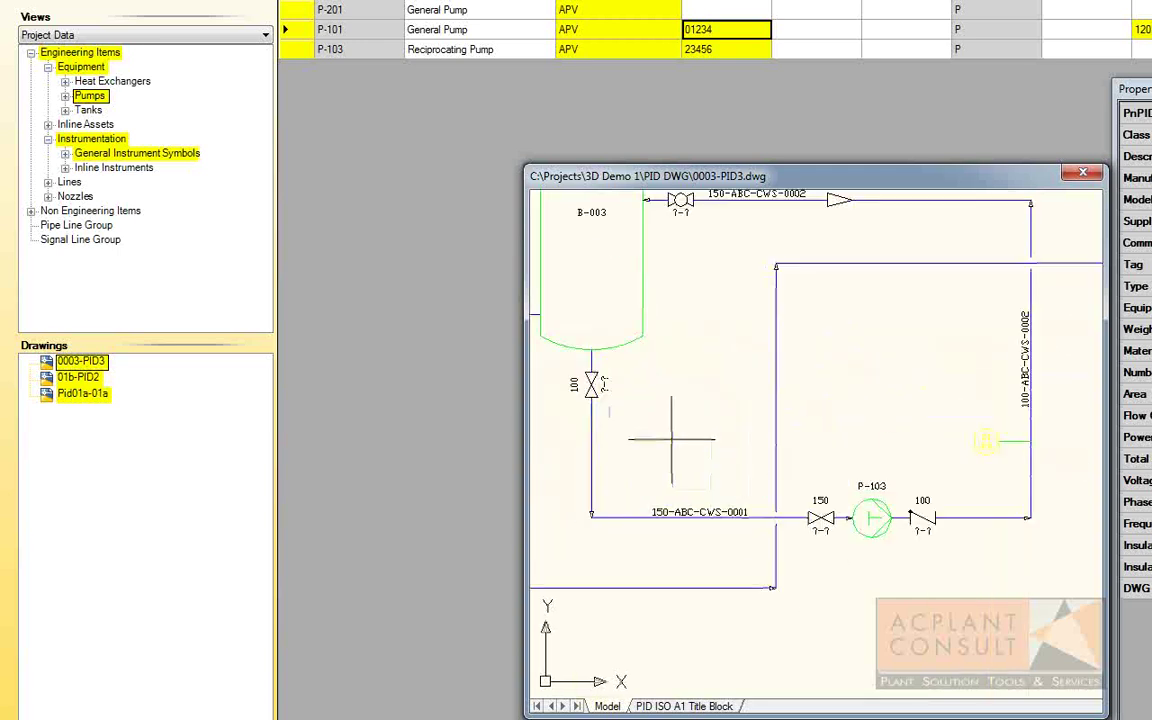
{"action": "left_click", "coordinate": [1087, 176]}
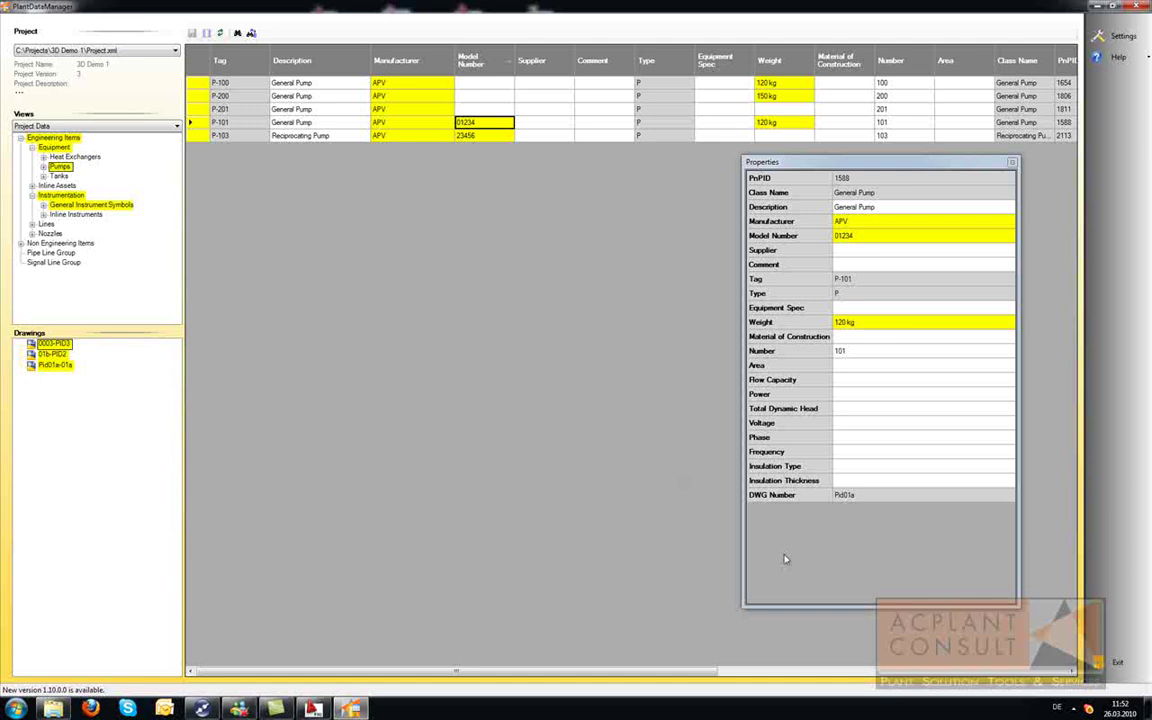
Exit PlantDataManager and return to AutoCAD P&ID with the 3D Demo 1 project.
{"action": "left_click", "coordinate": [1118, 665]}
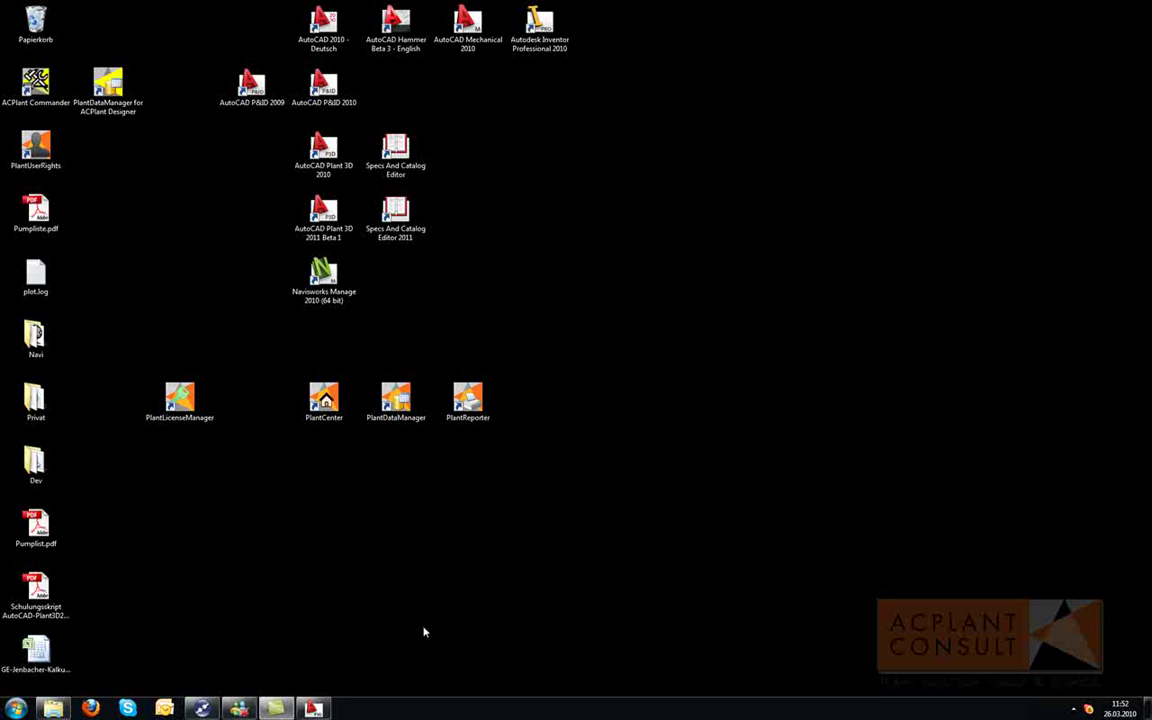
{"action": "left_click", "coordinate": [313, 708]}
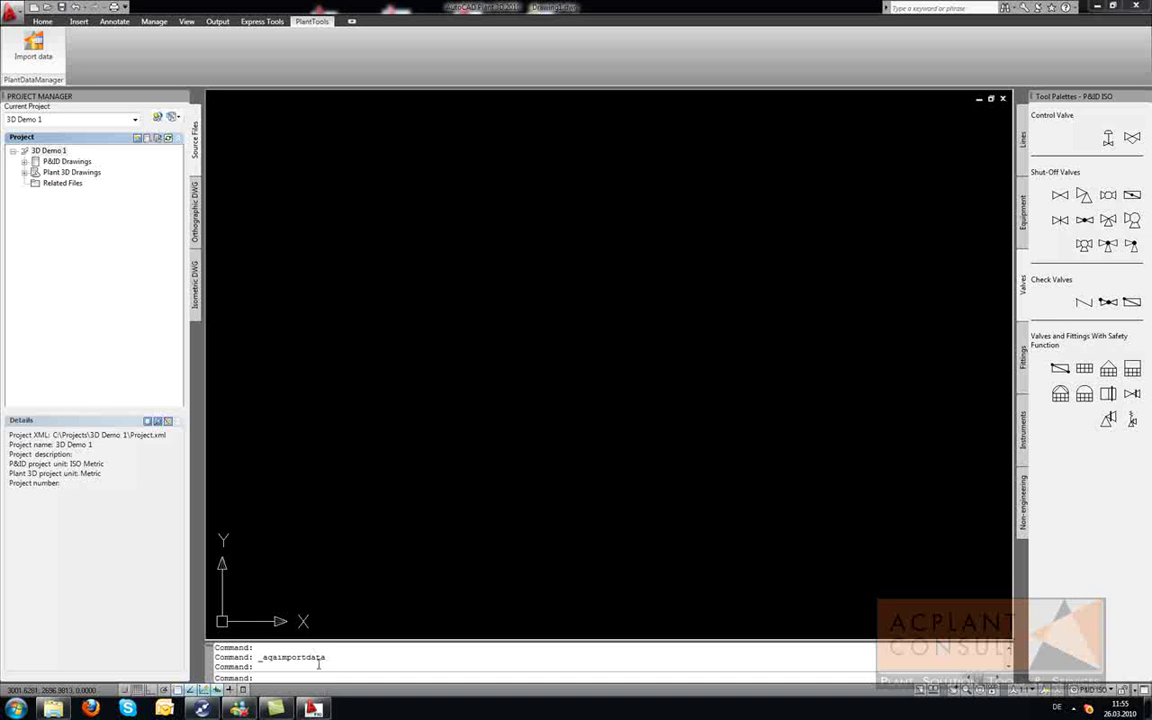
Start Import data and expand Engineering Items, Equipment, Pumps and Instrumentation in the tree.
{"action": "left_click", "coordinate": [37, 47]}
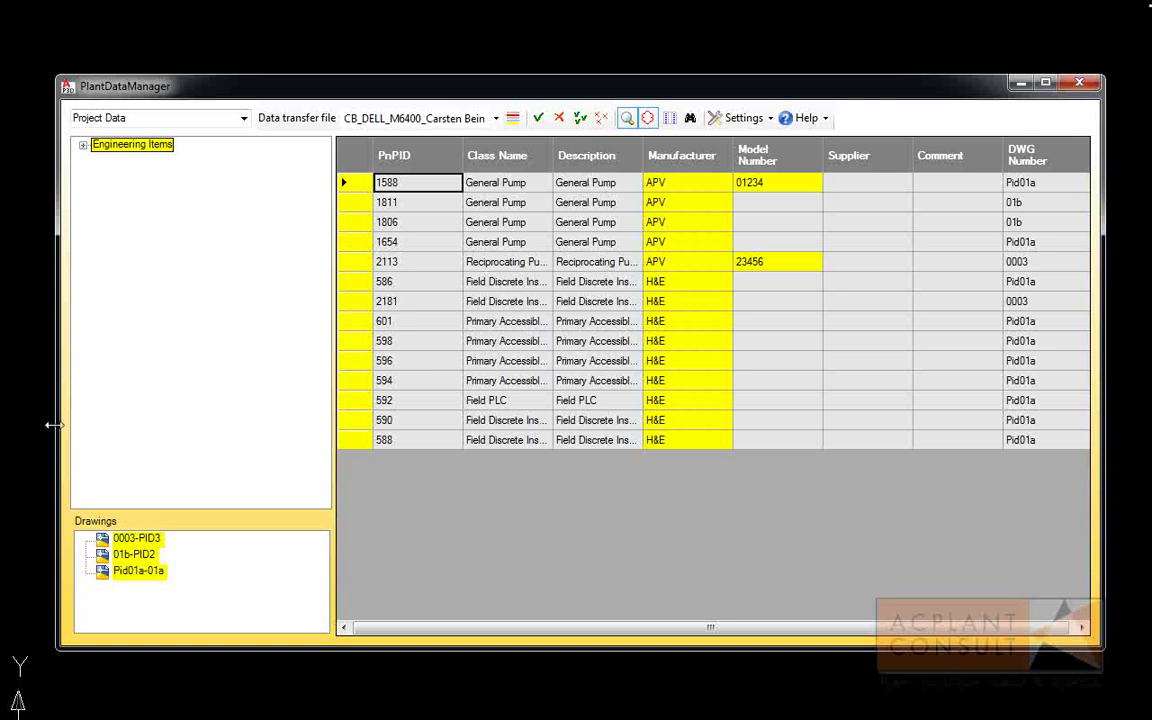
{"action": "left_click", "coordinate": [83, 145]}
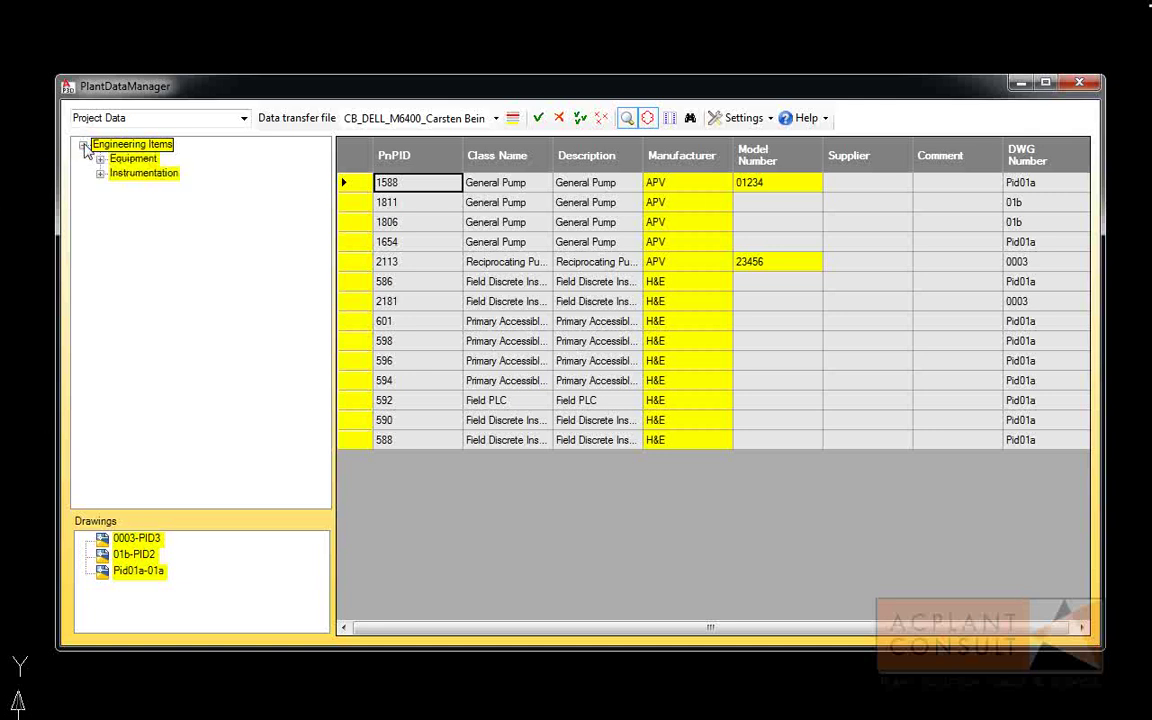
{"action": "left_click", "coordinate": [100, 158]}
{"action": "left_click", "coordinate": [100, 187]}
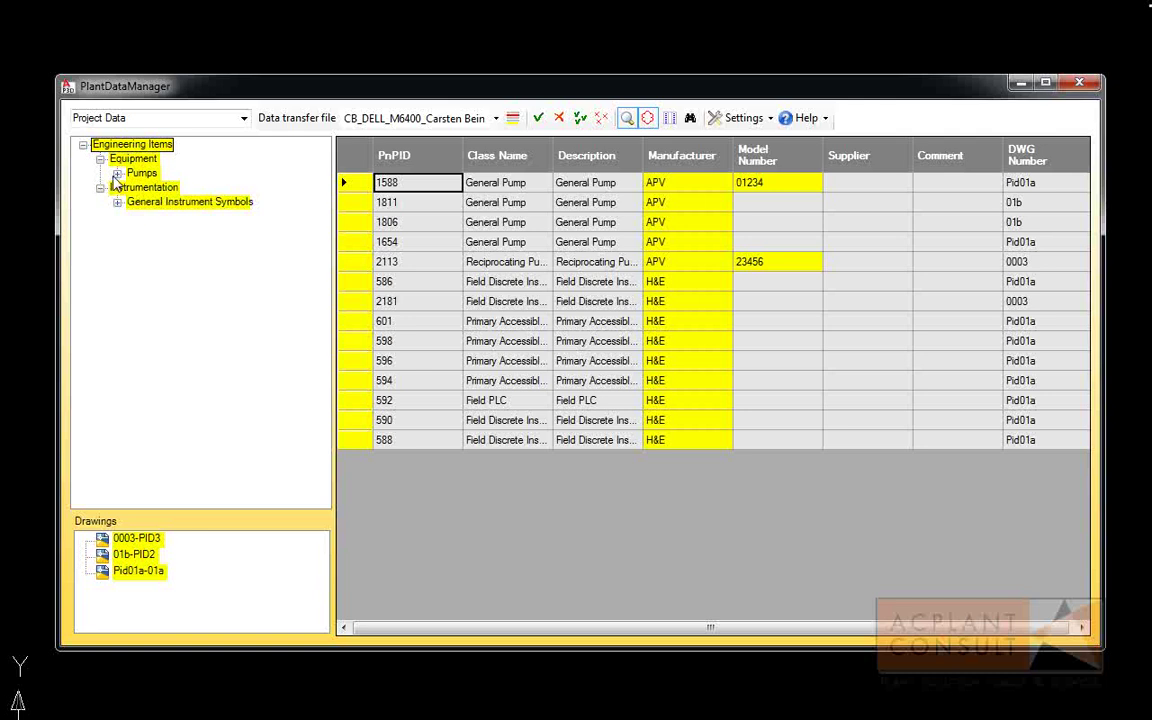
{"action": "left_click", "coordinate": [117, 173]}
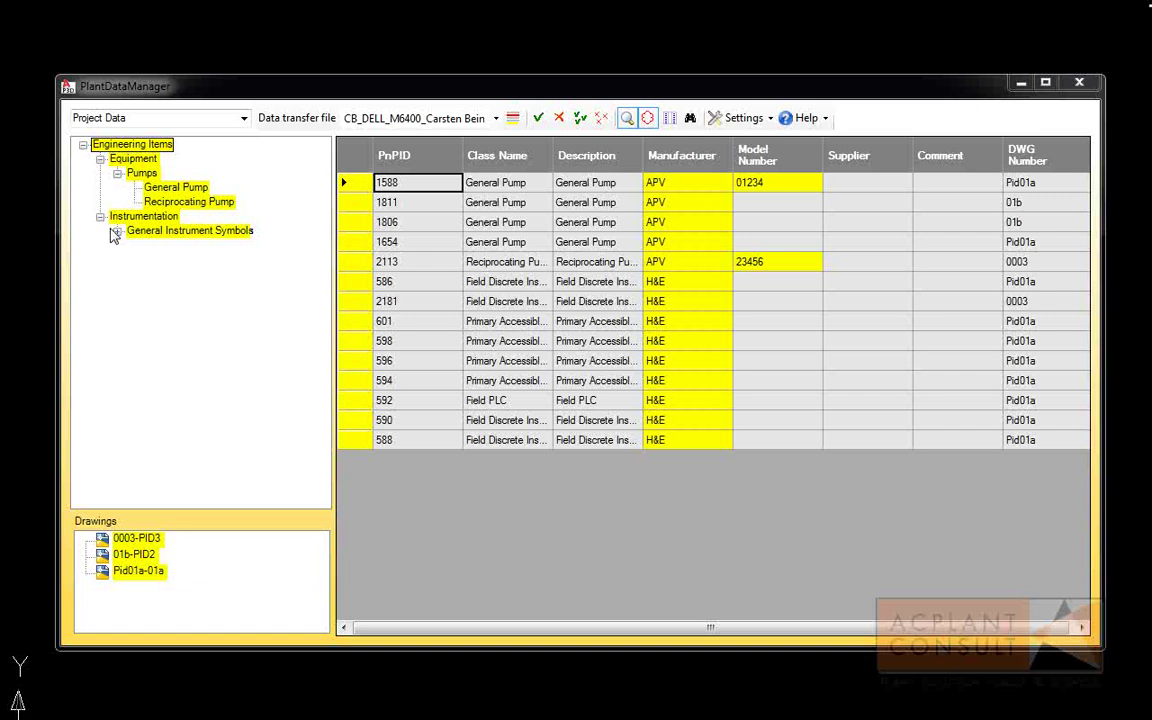
Show only changed objects, expand the tree, and zoom to record 1588, pump P-101.
{"action": "left_click", "coordinate": [512, 119]}
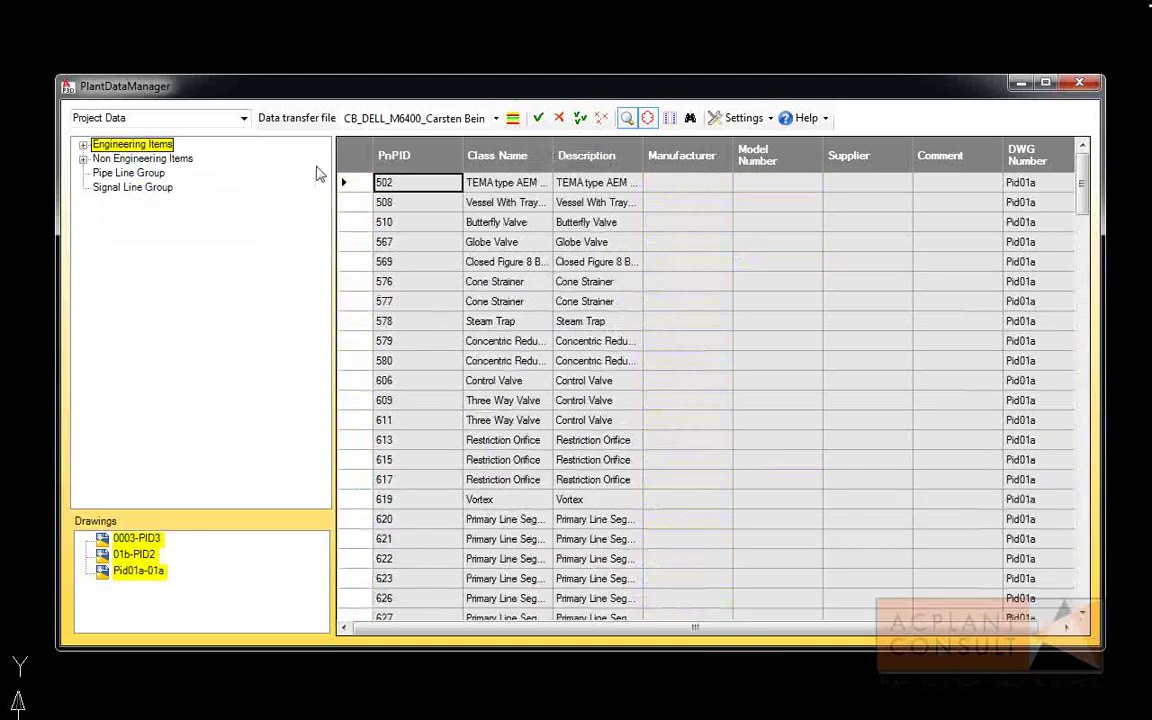
{"action": "left_click", "coordinate": [512, 119]}
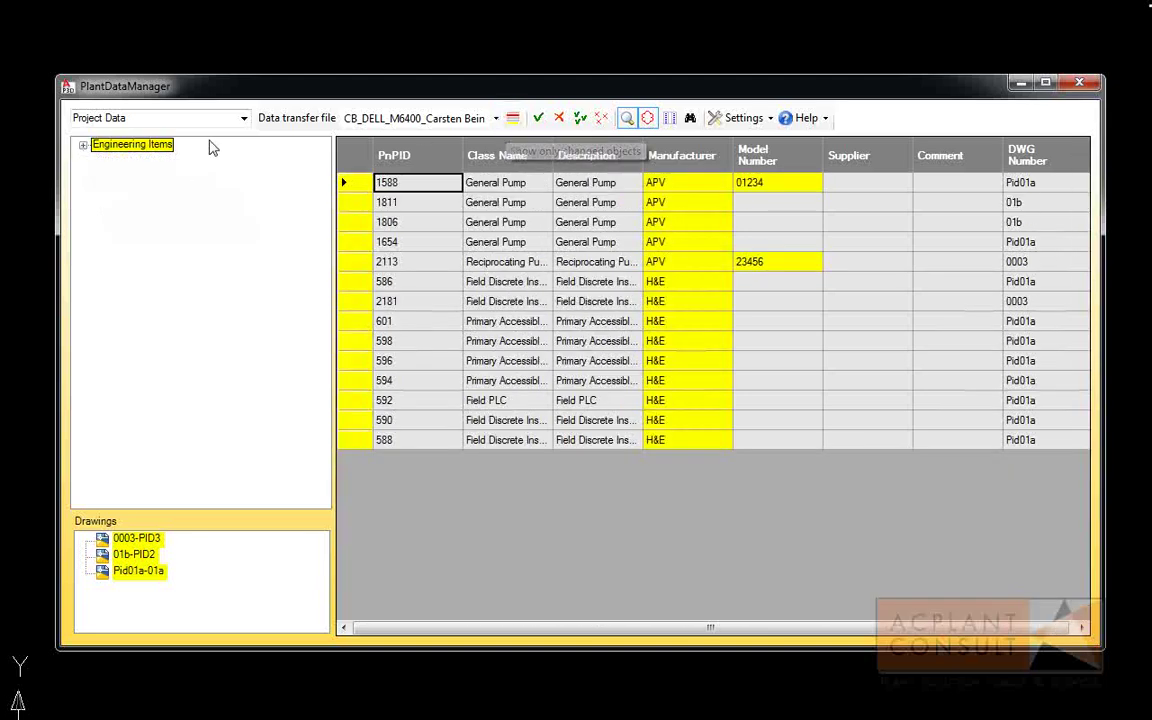
{"action": "left_click", "coordinate": [83, 145]}
{"action": "left_click", "coordinate": [100, 159]}
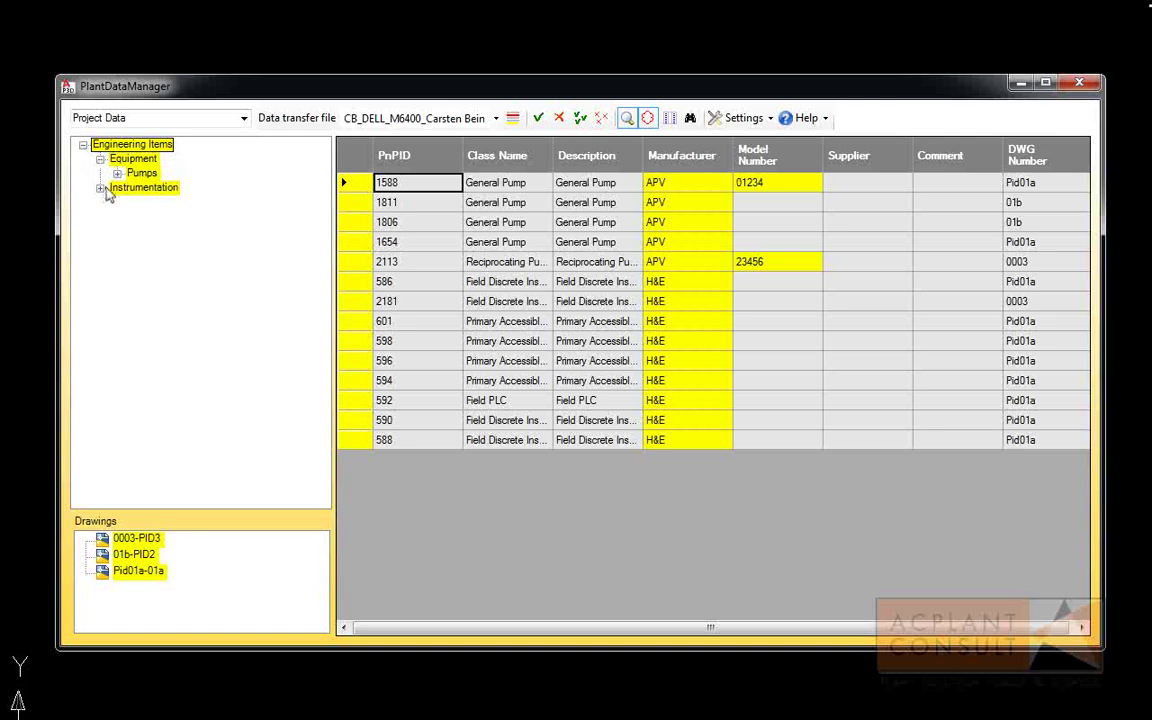
{"action": "left_click", "coordinate": [100, 188]}
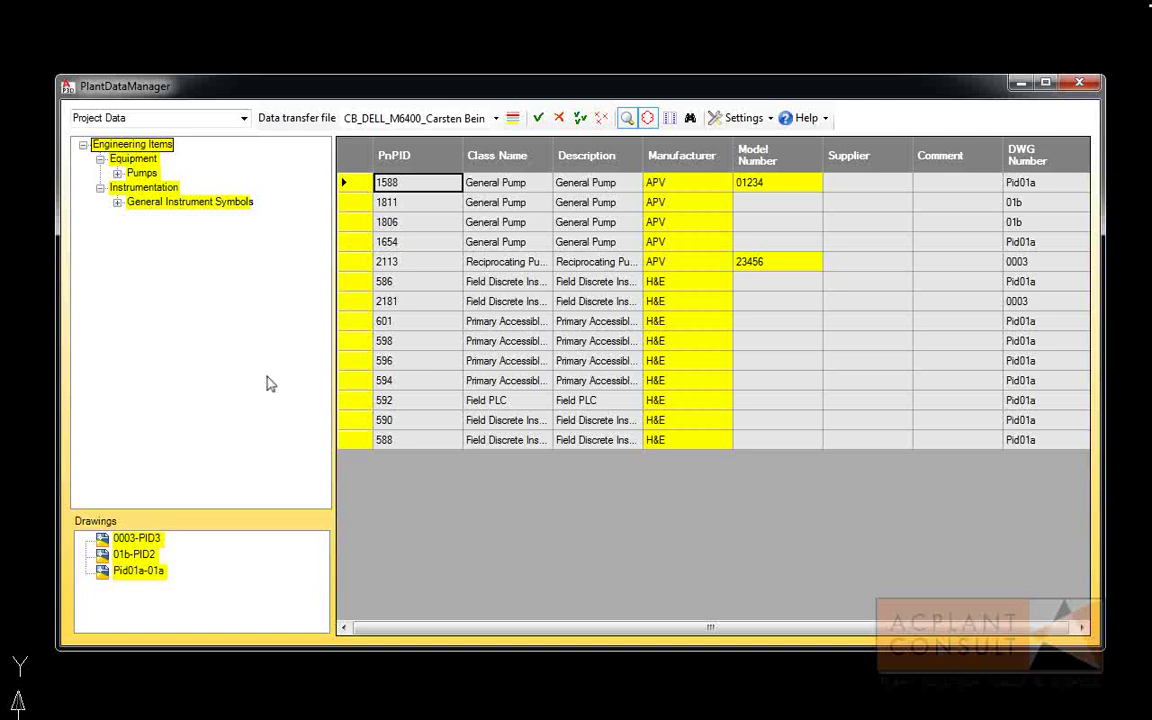
{"action": "left_click", "coordinate": [345, 184]}
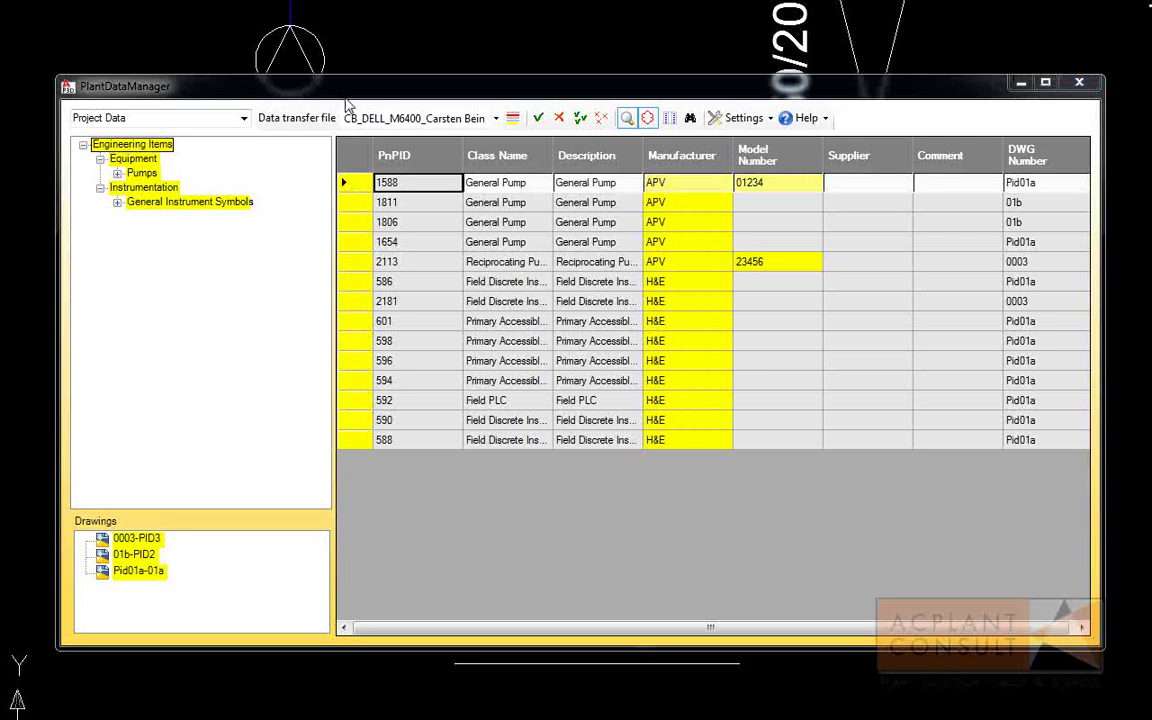
Close the import window and open the PDM_logs folder holding PDMLog.csv.
{"action": "mouse_move", "coordinate": [348, 96]}
{"action": "left_mouse_down"}
{"action": "mouse_move", "coordinate": [366, 123]}
{"action": "mouse_move", "coordinate": [451, 555]}
{"action": "mouse_move", "coordinate": [343, 205]}
{"action": "mouse_move", "coordinate": [343, 110]}
{"action": "left_mouse_up"}
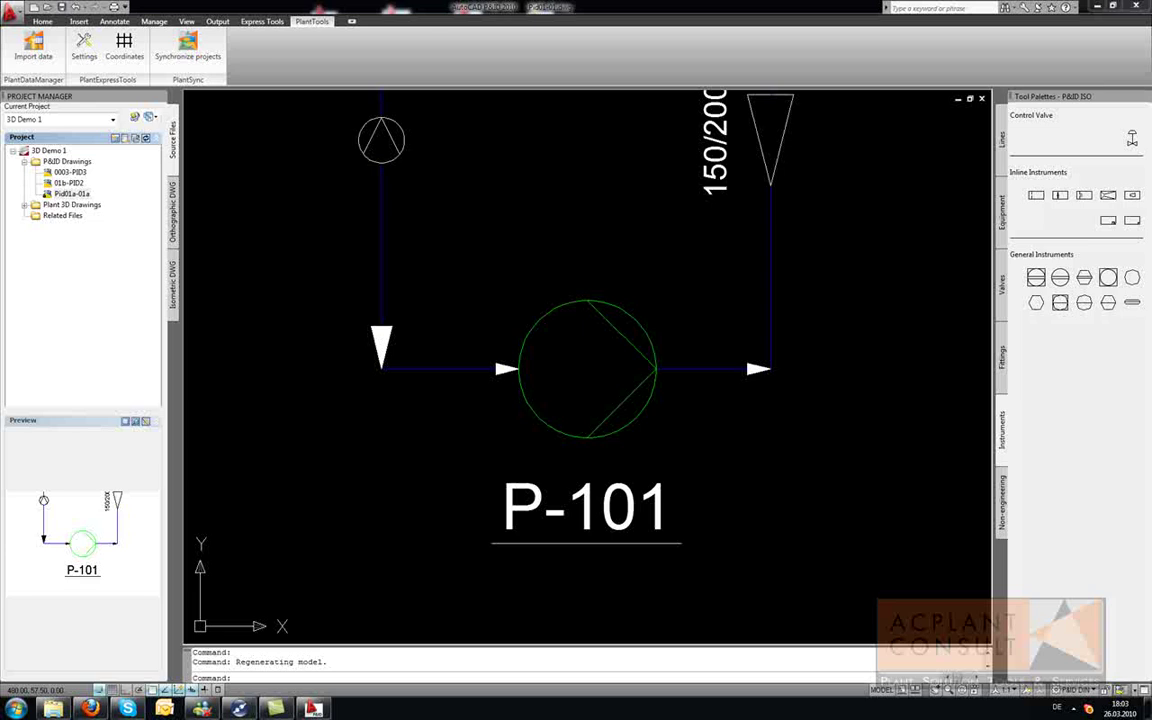
{"action": "left_click", "coordinate": [53, 708]}
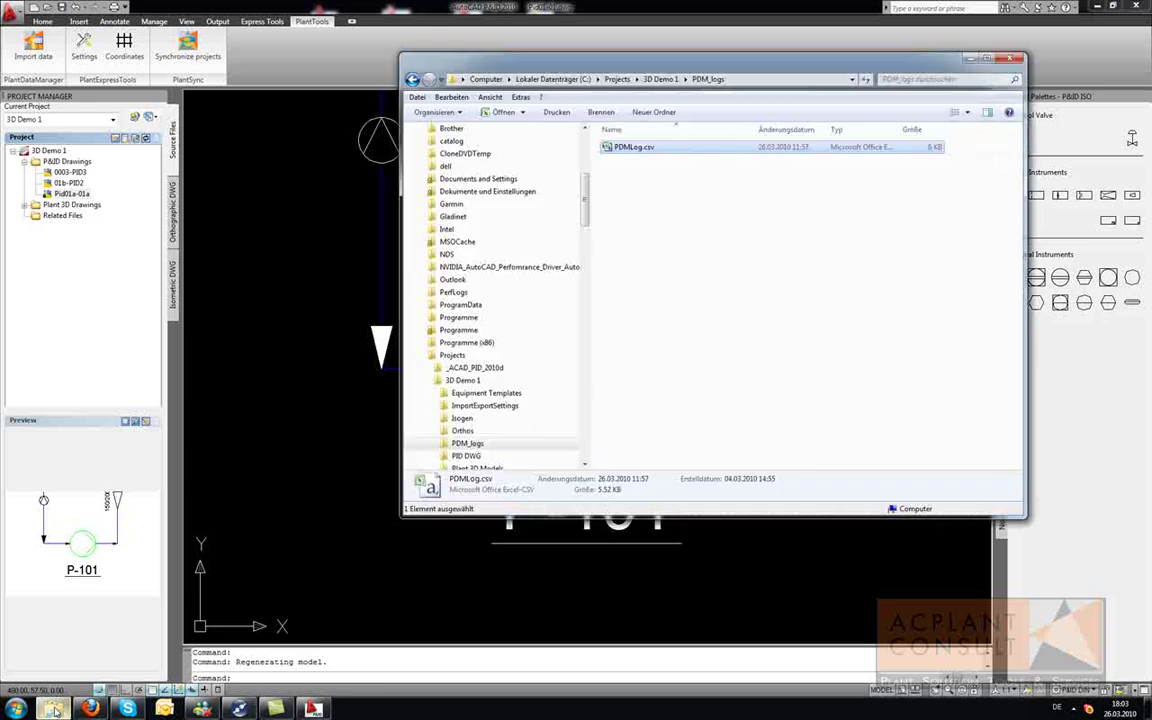
Open PDMLog.csv in Excel and AutoFit all columns to their content.
{"action": "double_click", "coordinate": [619, 150]}
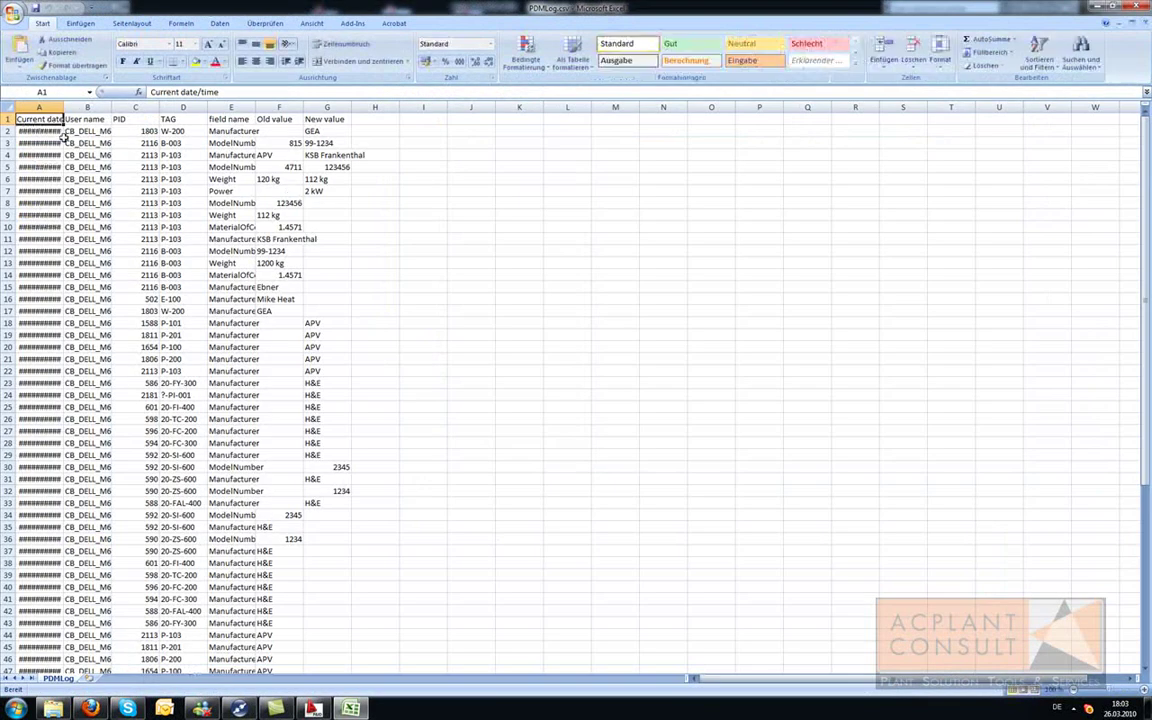
{"action": "left_click", "coordinate": [7, 106]}
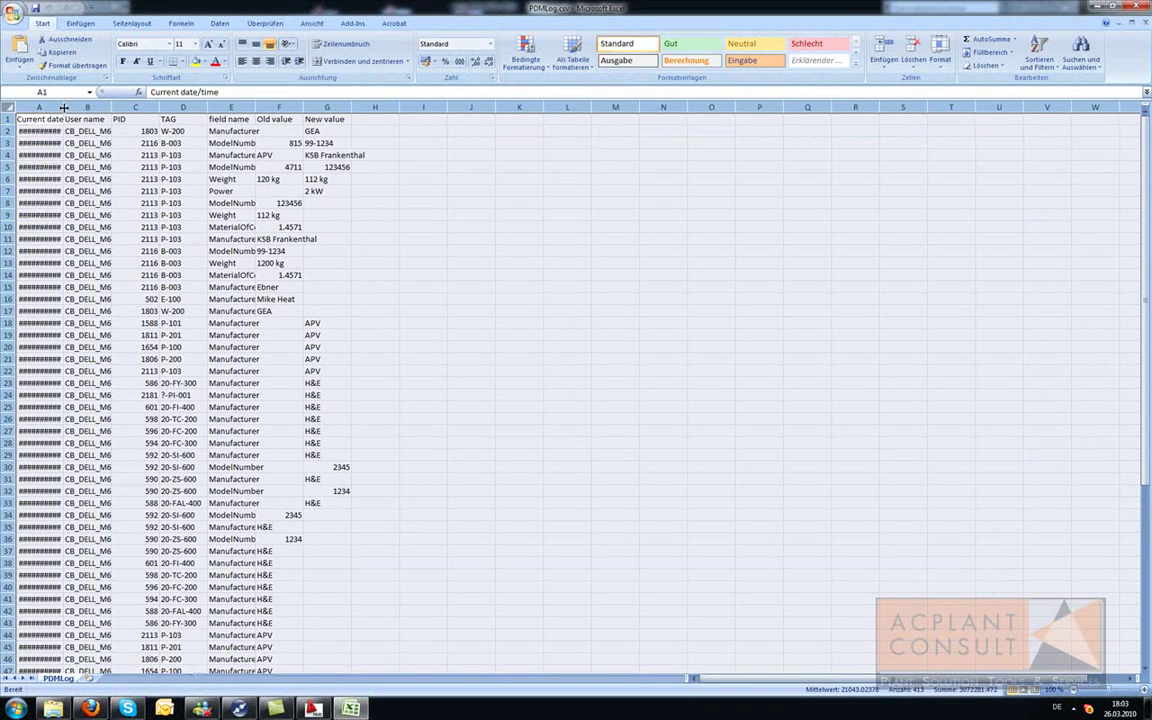
{"action": "double_click", "coordinate": [62, 106]}
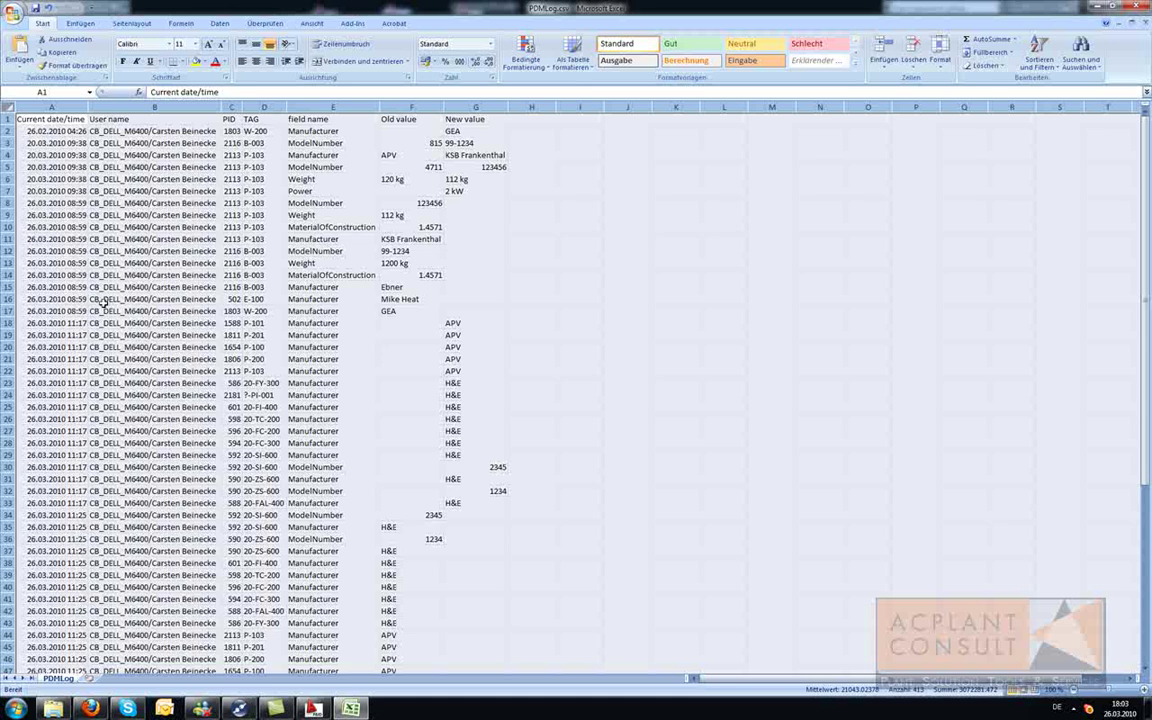
Select range A50:G67 holding the 11:57 pump and instrument changes.
{"action": "scroll", "coordinate": [105, 385], "scroll_direction": "down", "scroll_amount": 6}
{"action": "scroll", "coordinate": [112, 474], "scroll_direction": "down", "scroll_amount": 2}
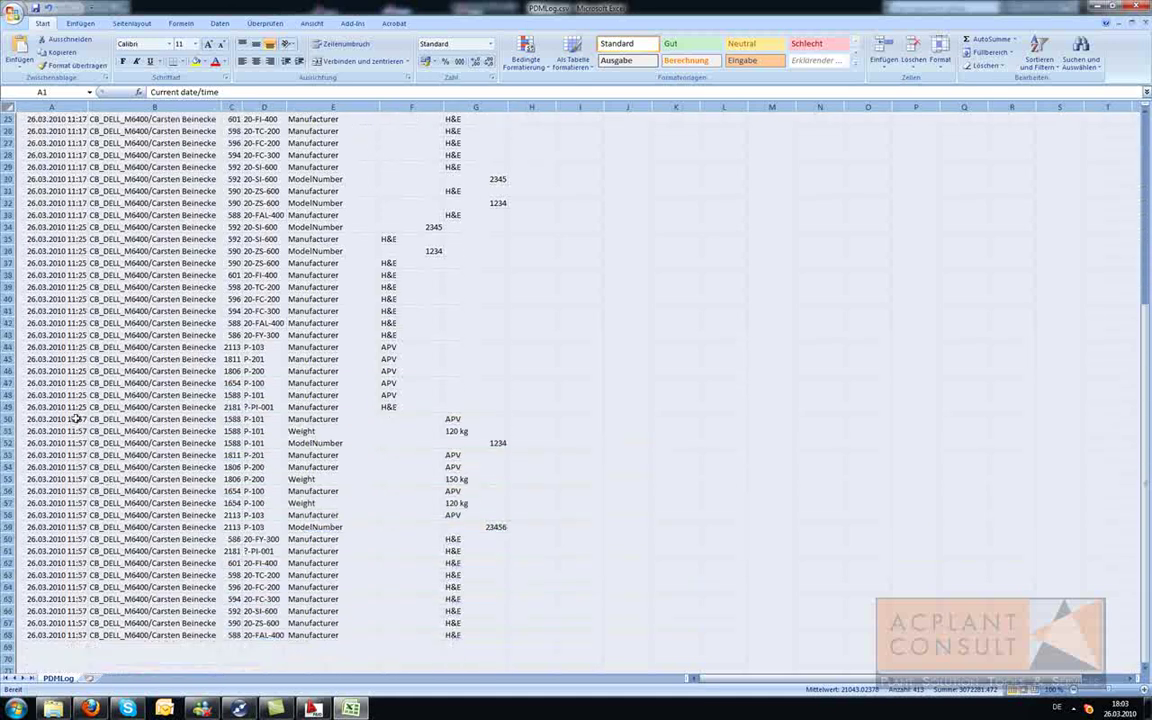
{"action": "left_click_drag", "start_coordinate": [75, 418], "coordinate": [462, 637]}
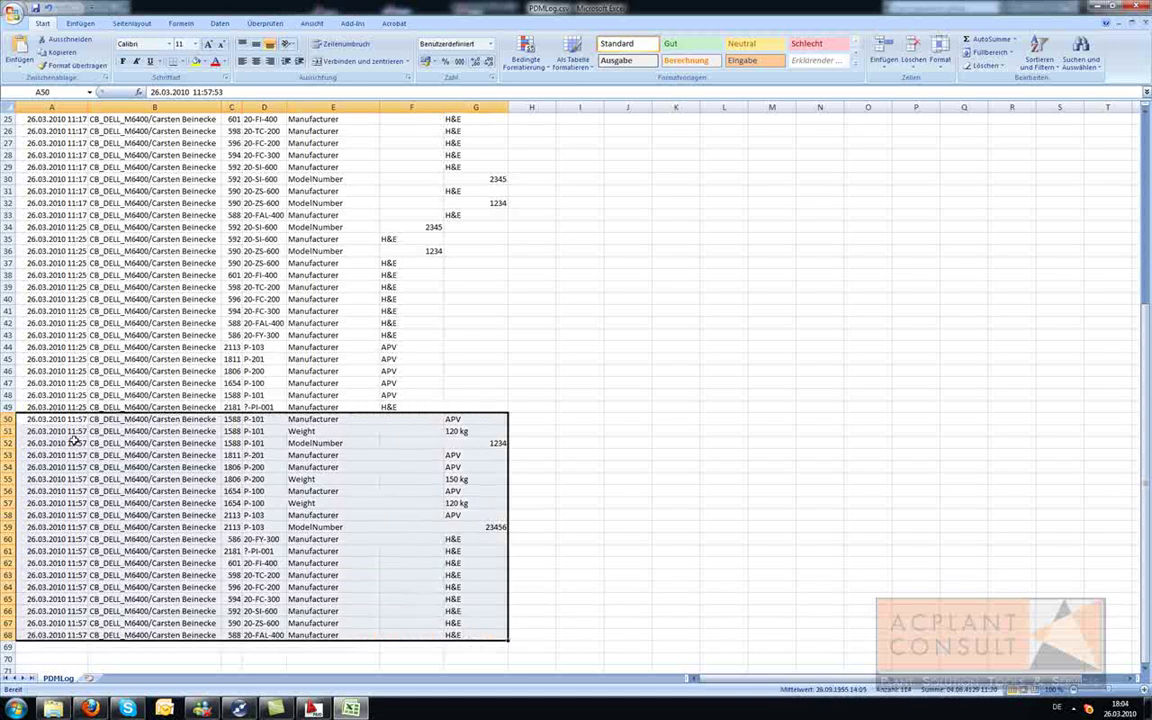